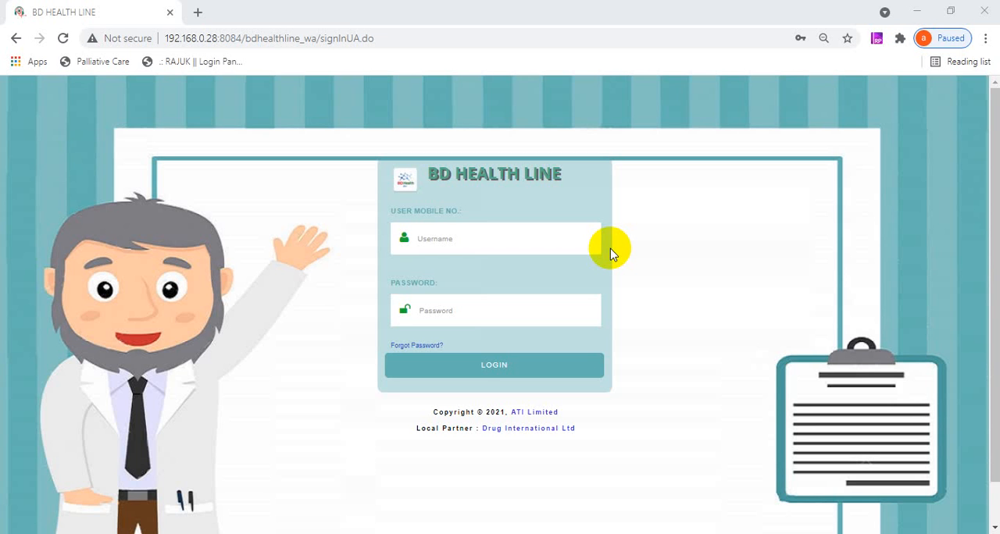
- Log in with the moderator's mobile number and account password, and dismiss the offer to save the password
left_click(459, 235)
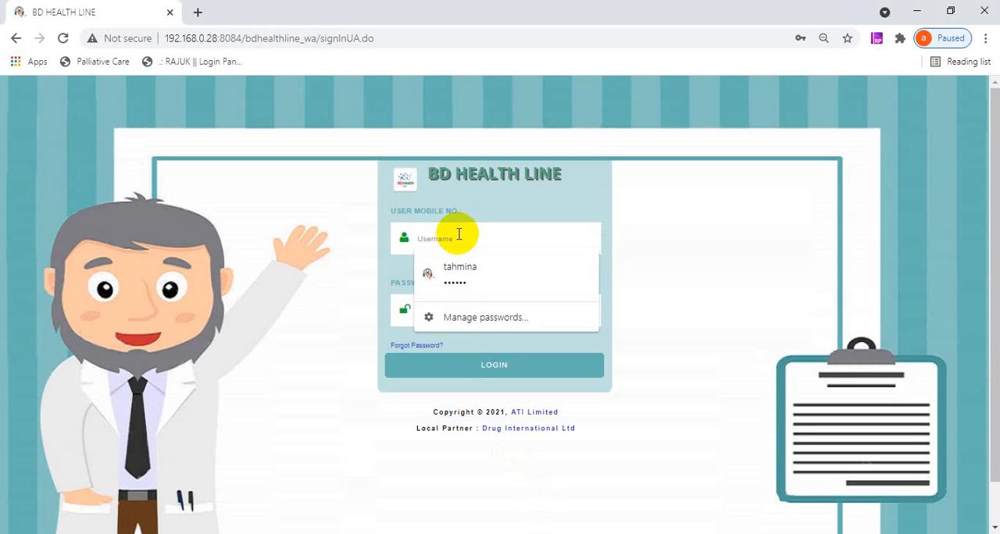
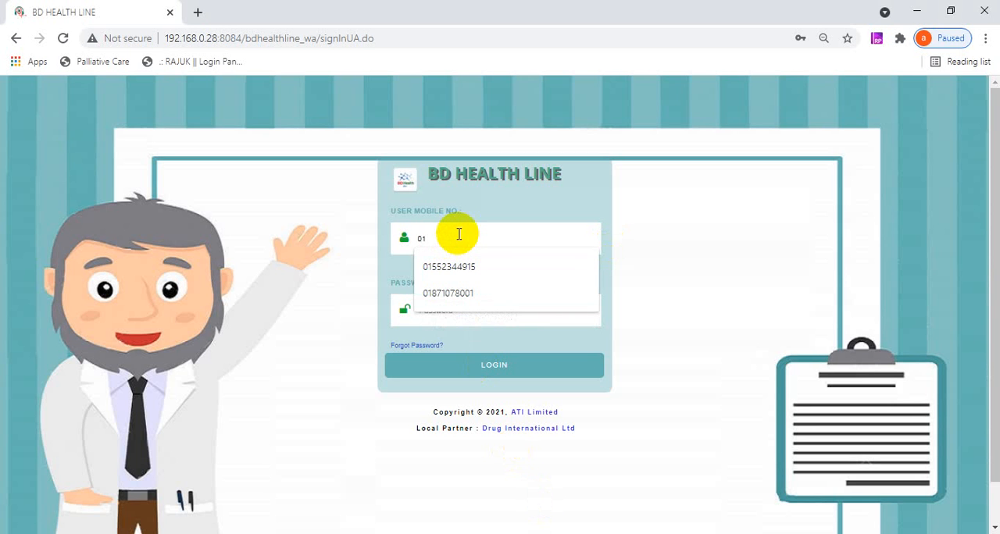
left_click(432, 264)
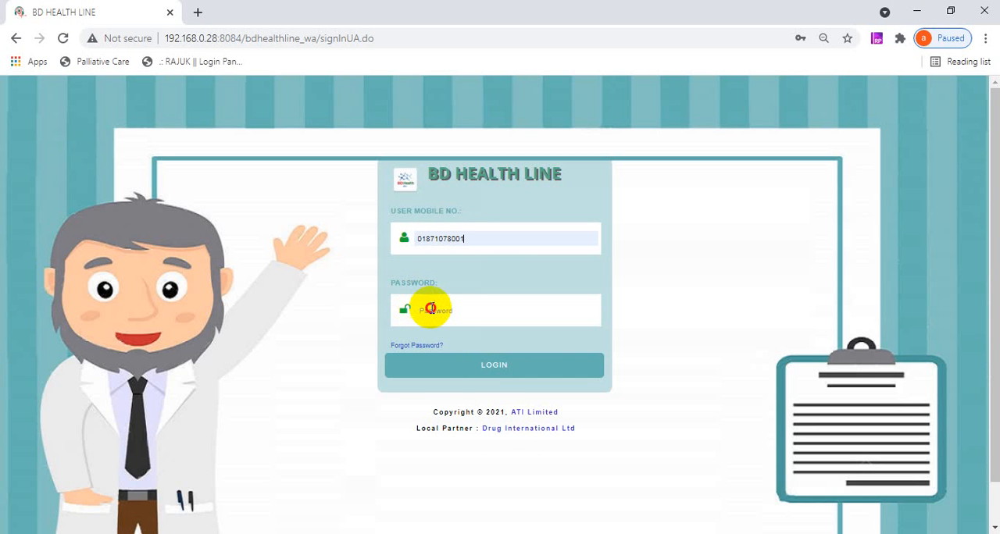
left_click(431, 309)
type("•••••")
key("Return")
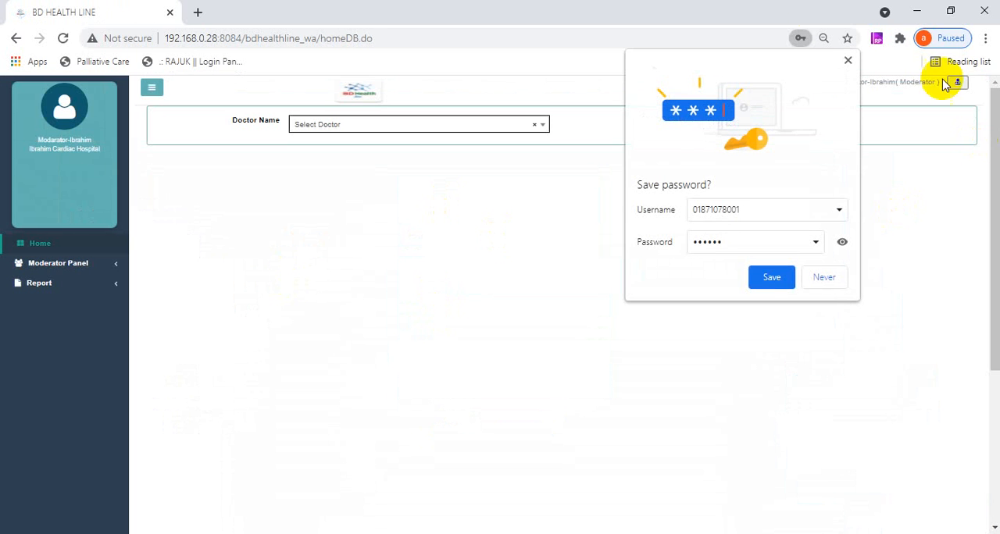
left_click(850, 61)
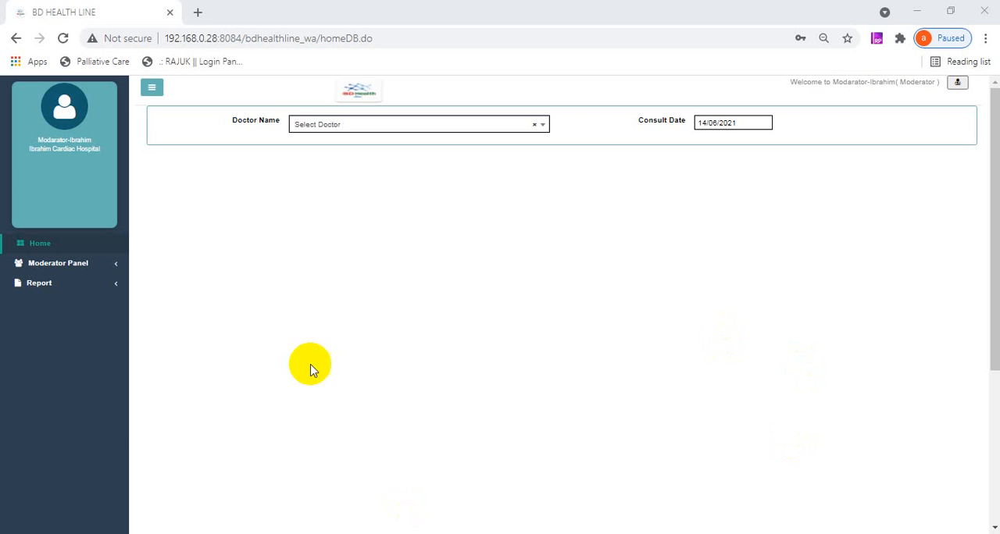
- View the Password Change Form from the account options, then return to the home page
left_click(957, 84)
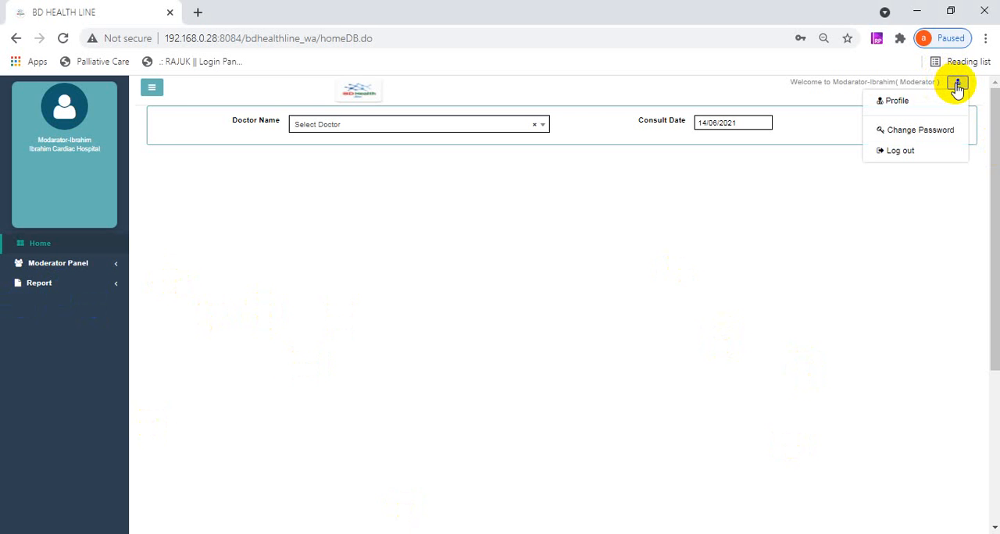
left_click(885, 134)
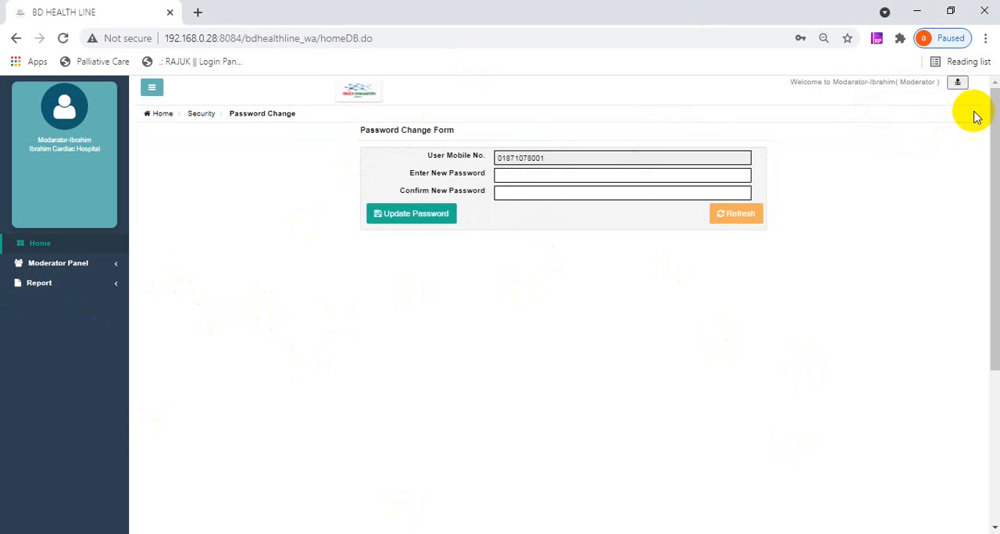
left_click(958, 82)
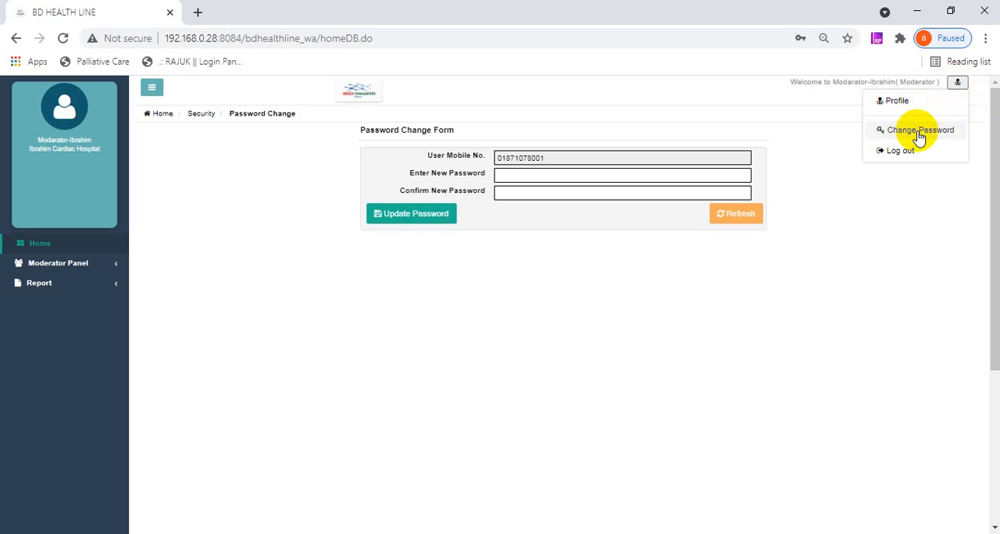
left_click(919, 138)
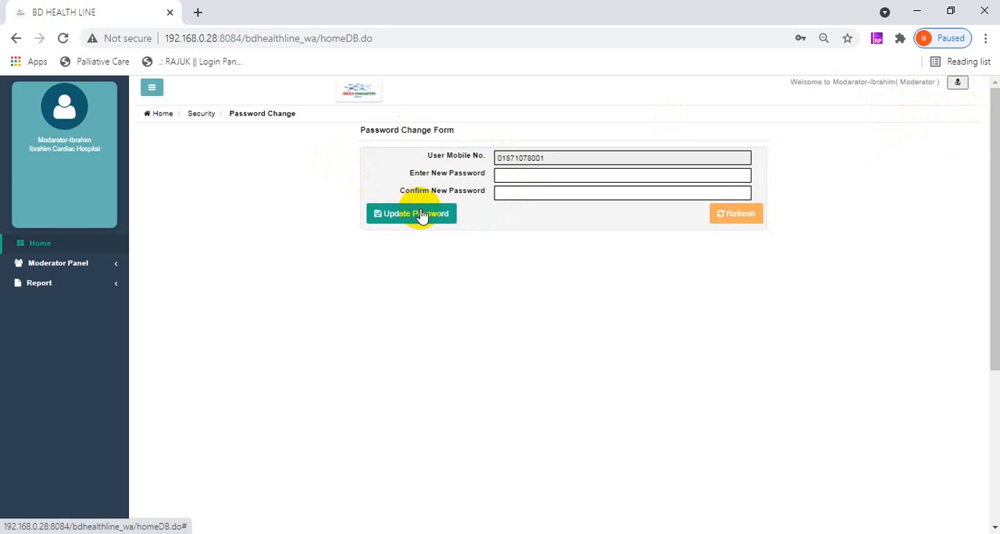
left_click(65, 240)
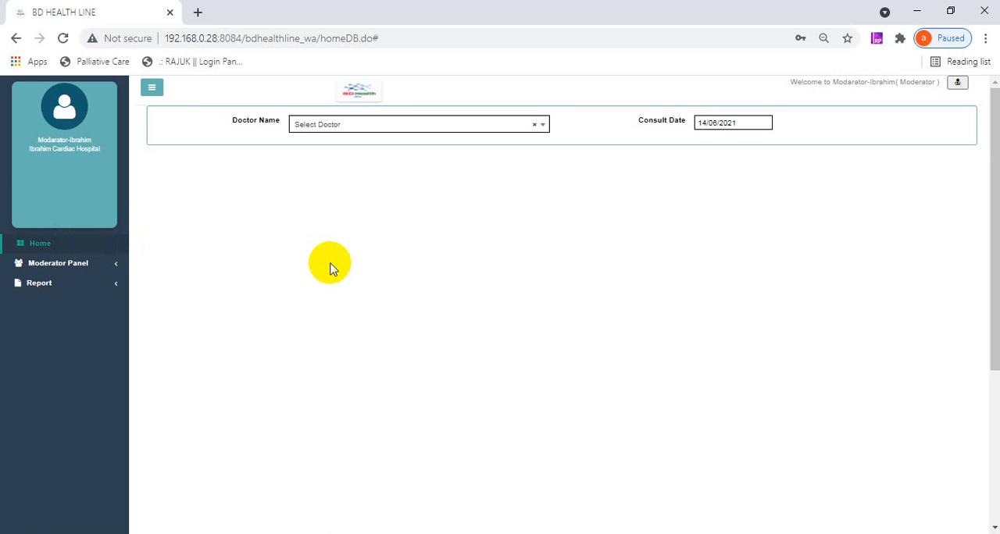
- Open the moderator's Chamber Setup and filter the chamber list by one doctor, then by another
left_click(82, 270)
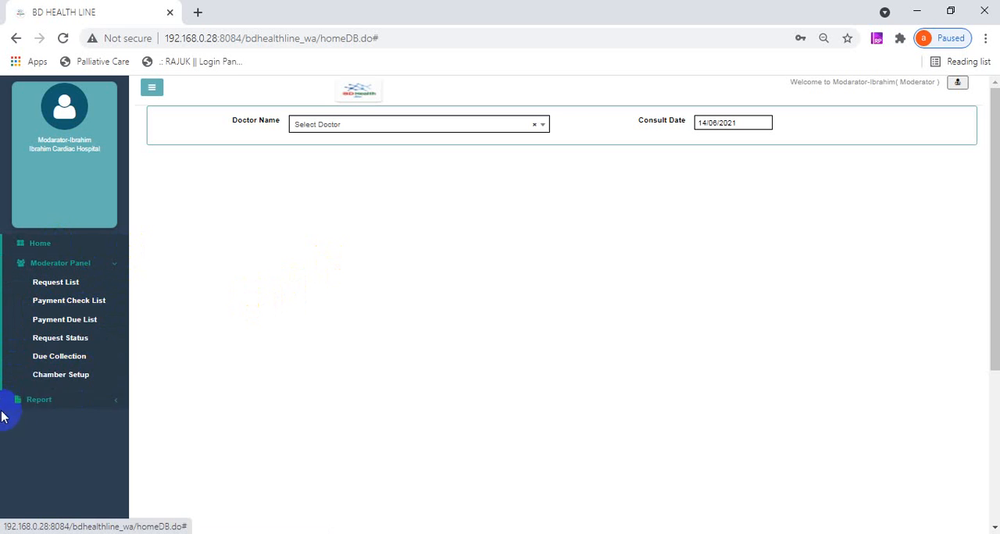
left_click(69, 382)
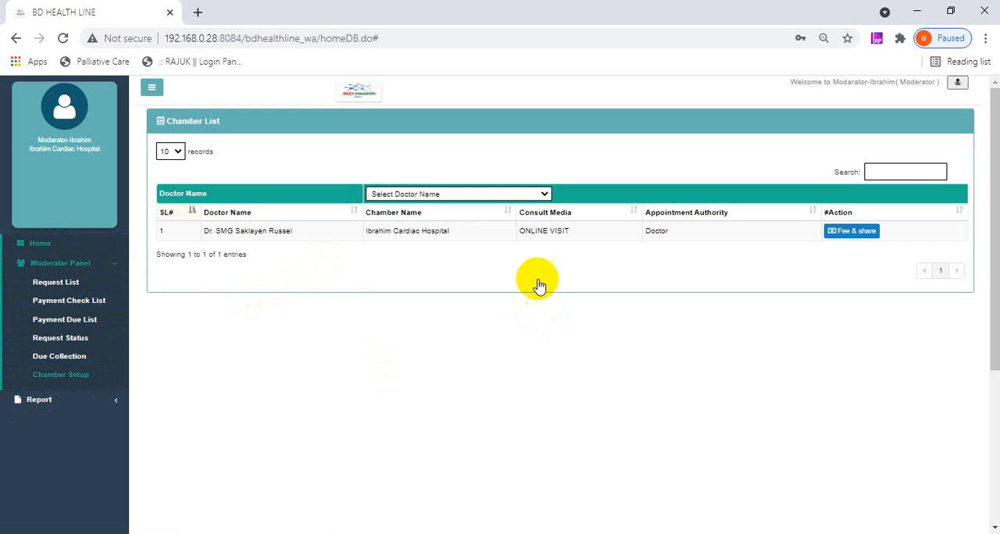
left_click(529, 194)
left_click(531, 199)
left_click(532, 195)
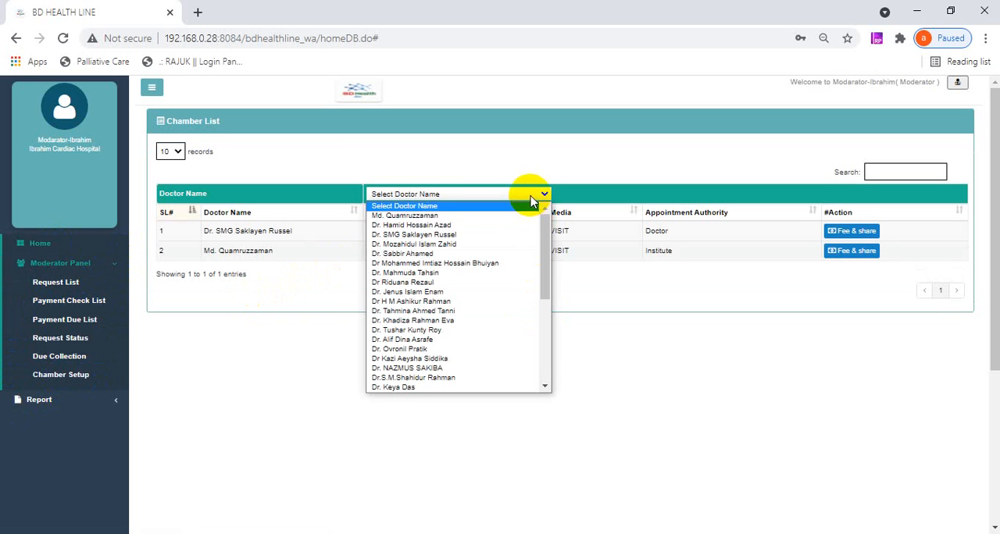
left_click(406, 225)
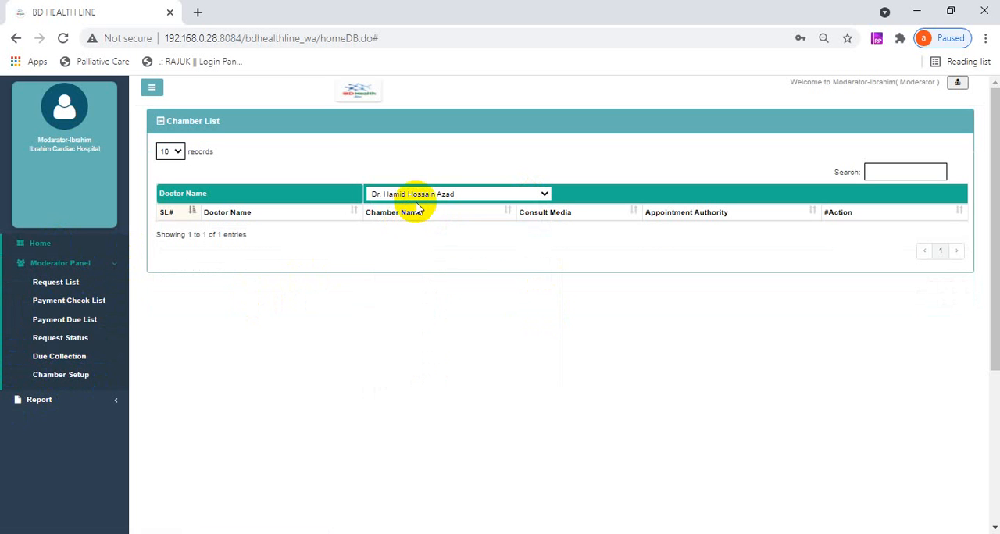
left_click(414, 194)
left_click(414, 235)
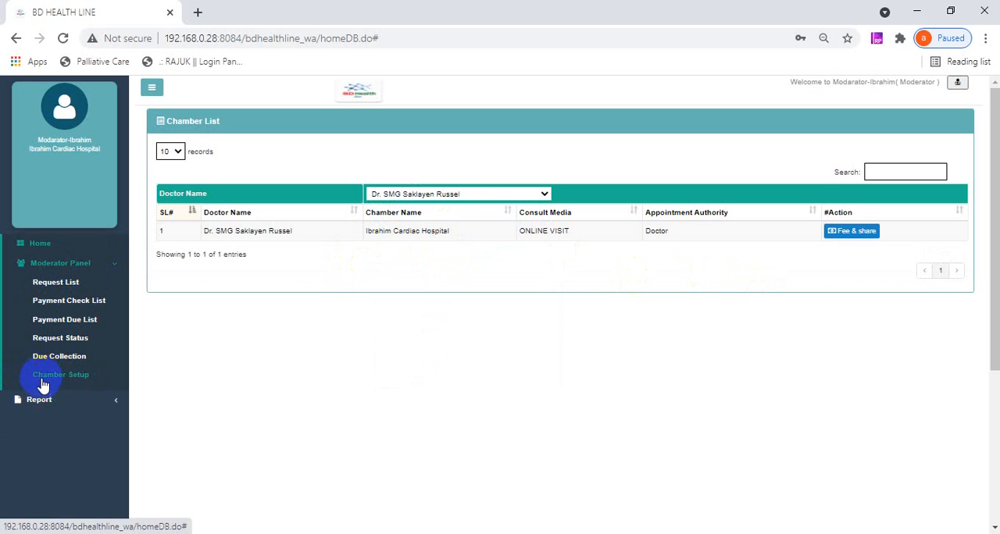
- Reload the Chamber Setup list and open the fee and share settings of the Ibrahim Cardiac Hospital online chamber
left_click(72, 380)
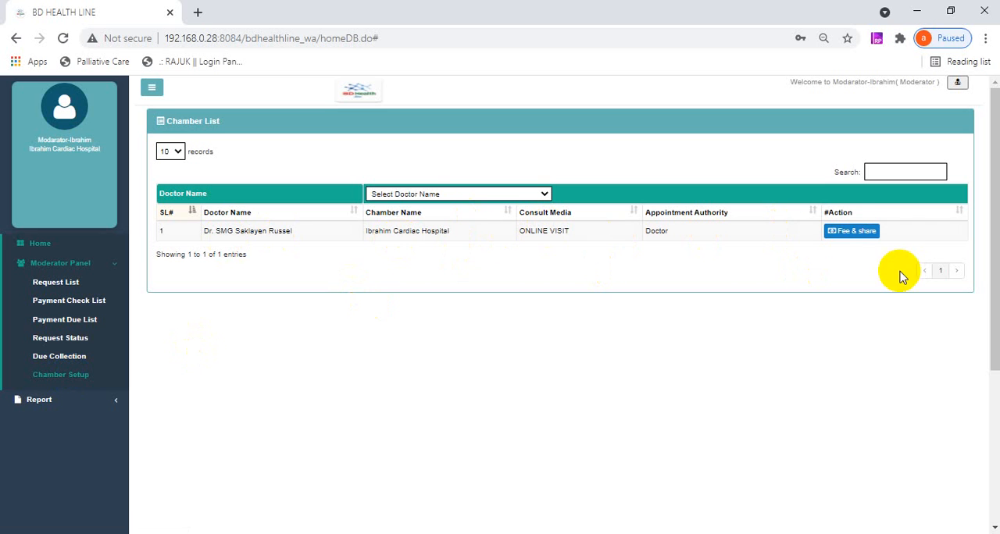
left_click(838, 235)
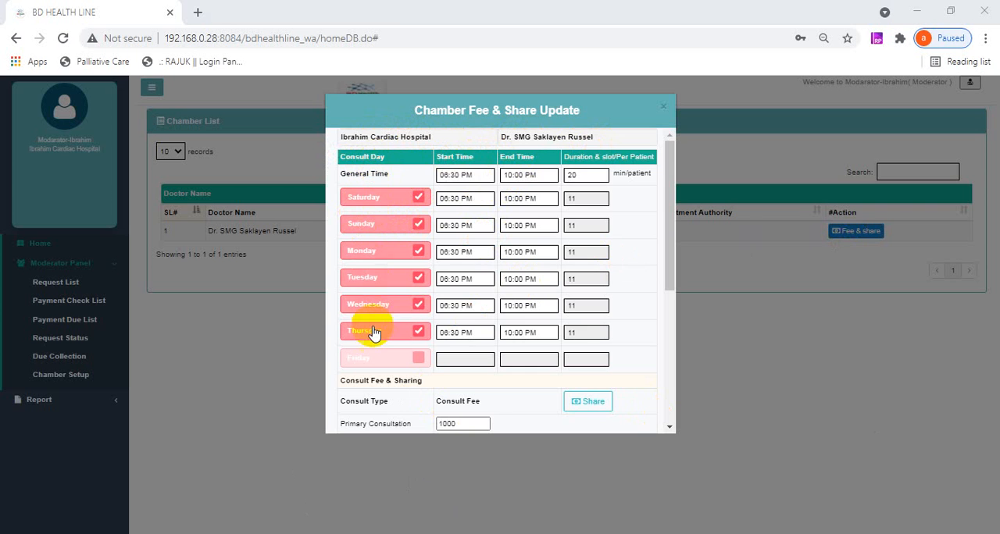
scroll(373, 332, "down", 1)
scroll(375, 330, "down", 1)
scroll(375, 330, "up", 2)
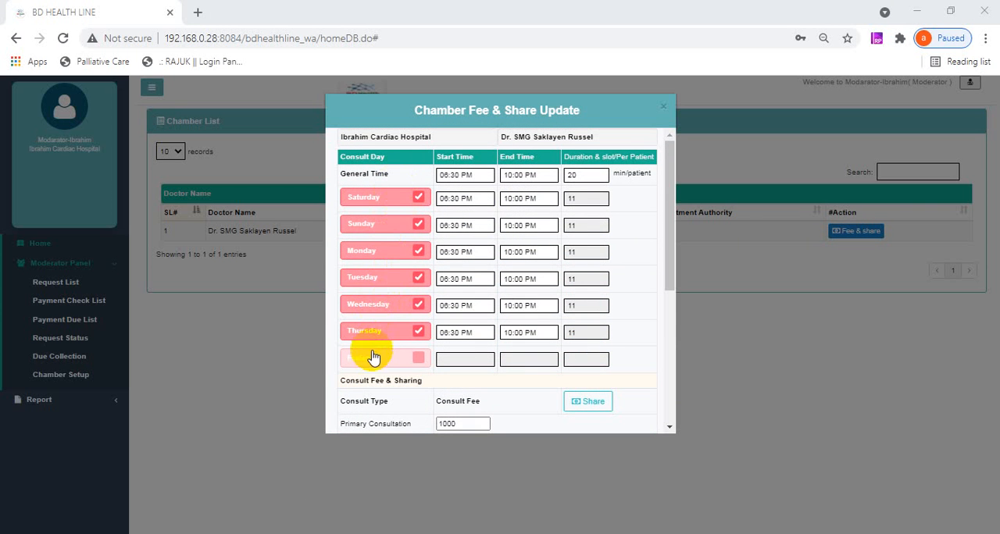
- Toggle Monday's consult day off and back on, and deselect Thursday in the chamber schedule
double_click(415, 253)
left_click(418, 252)
left_click(418, 253)
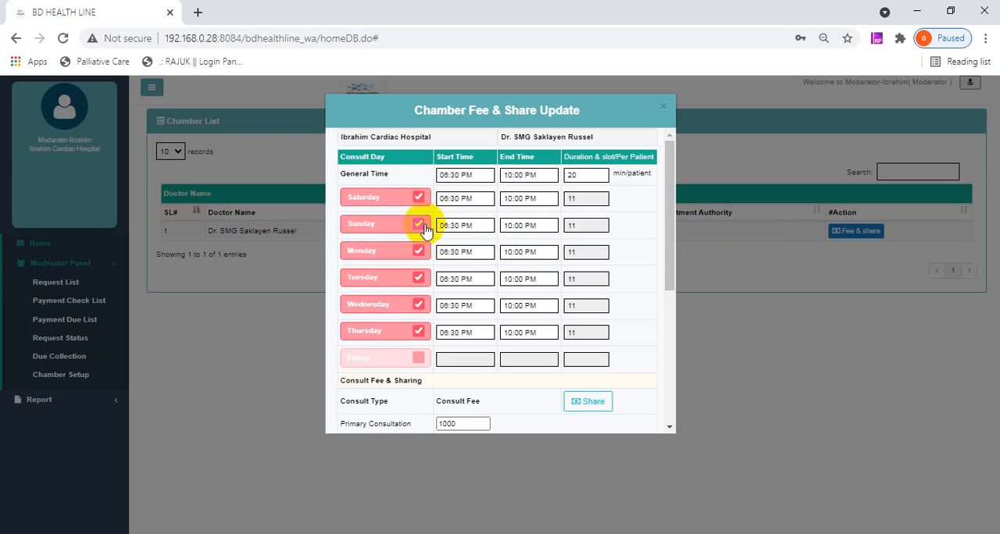
left_click(418, 332)
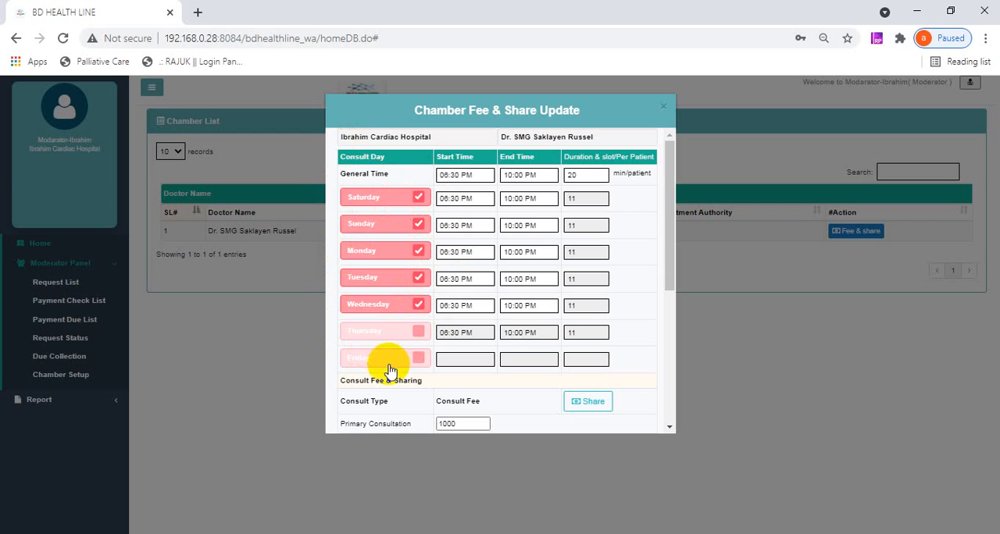
- Examine the start and end time pickers for Saturday and the general minutes-per-patient duration
left_click(458, 198)
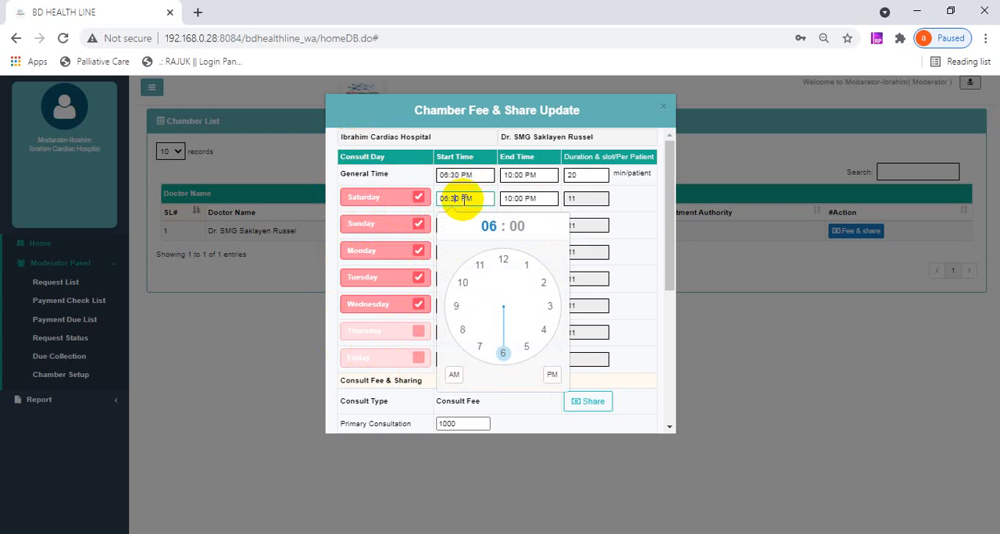
left_click(530, 198)
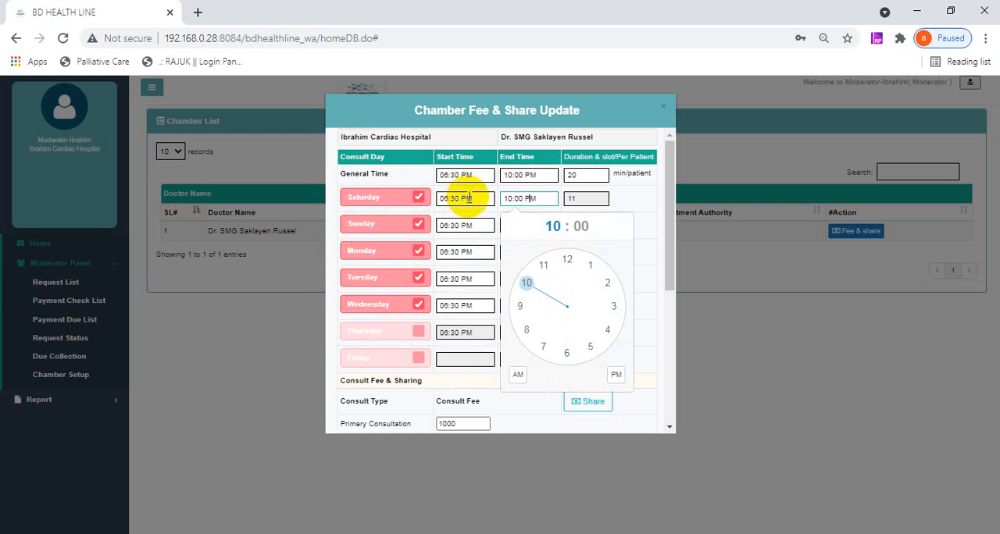
left_click(632, 193)
left_click(592, 175)
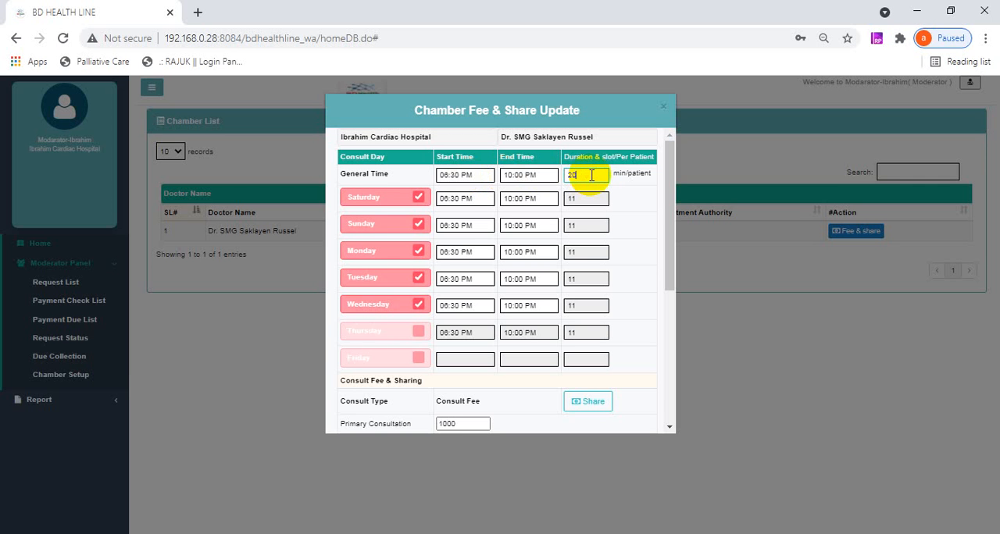
double_click(582, 175)
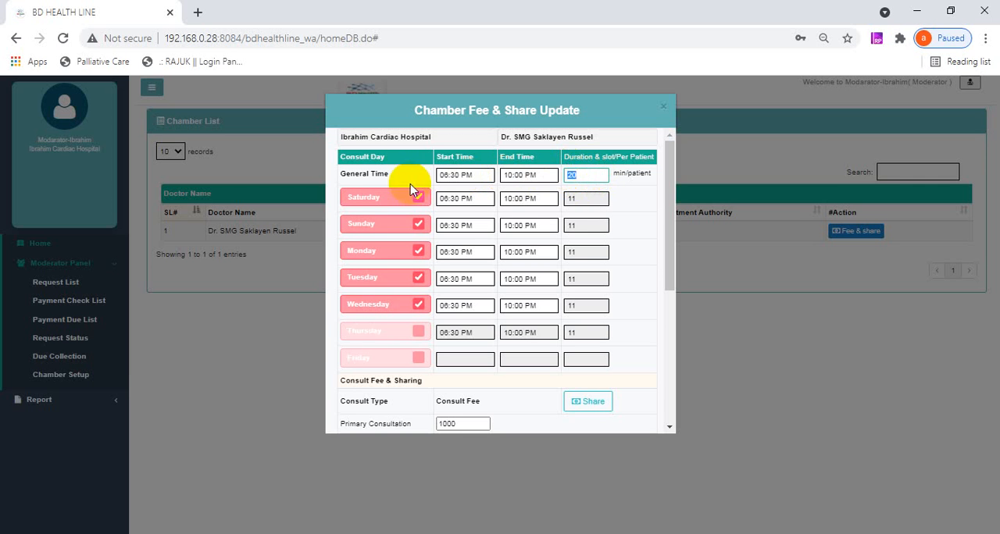
left_click(585, 176)
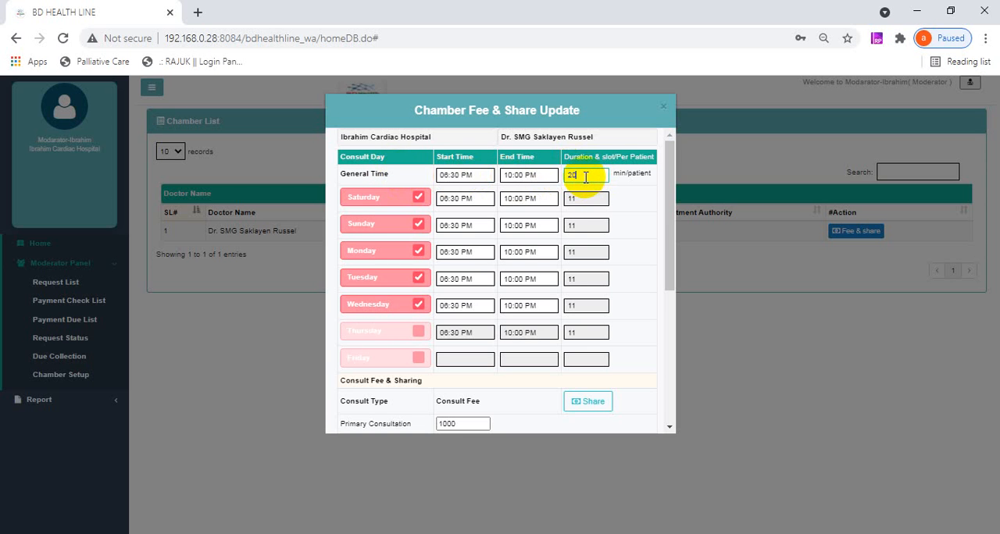
double_click(570, 173)
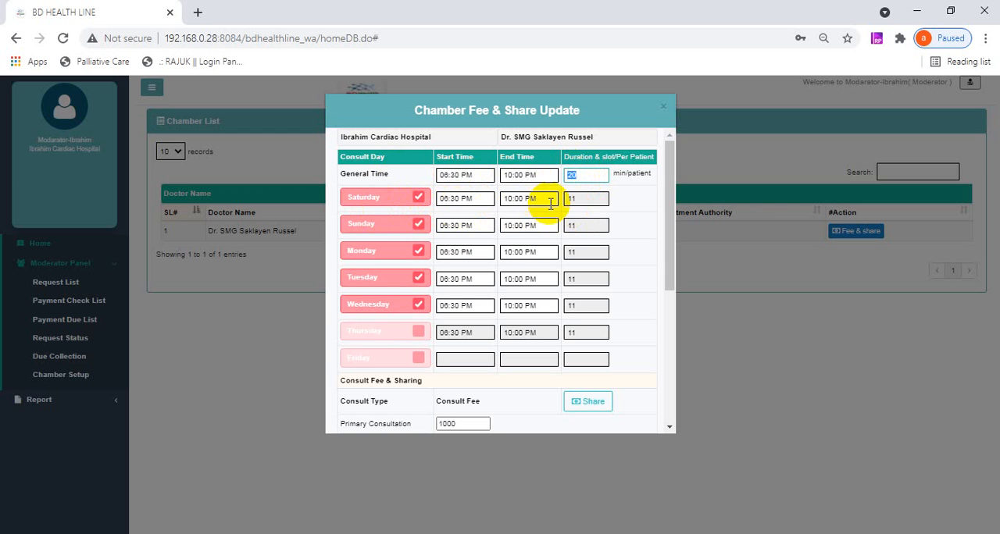
left_click(593, 175)
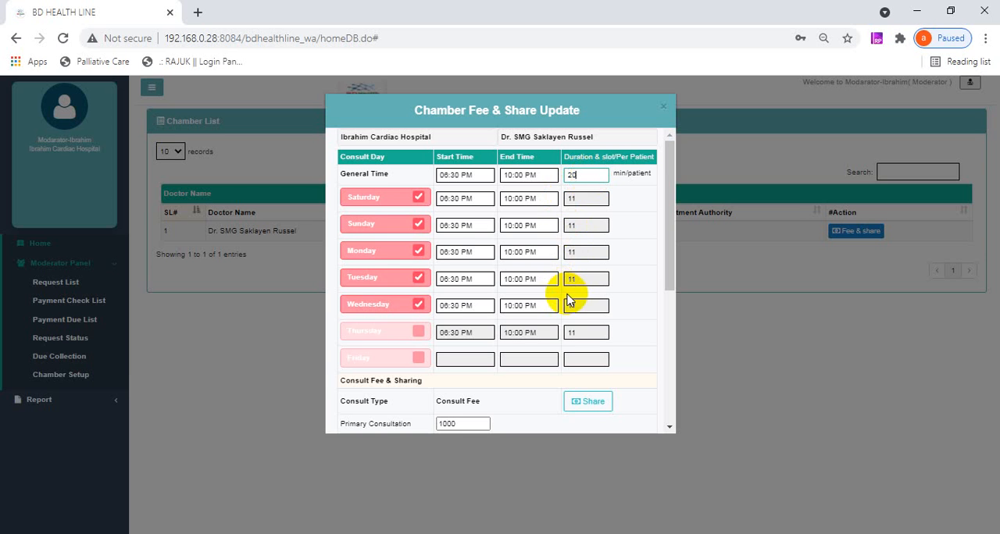
- Open the Consultation Fee Share settings from the Consult Fee & Sharing section, closing and reopening them once
scroll(445, 328, "down", 1)
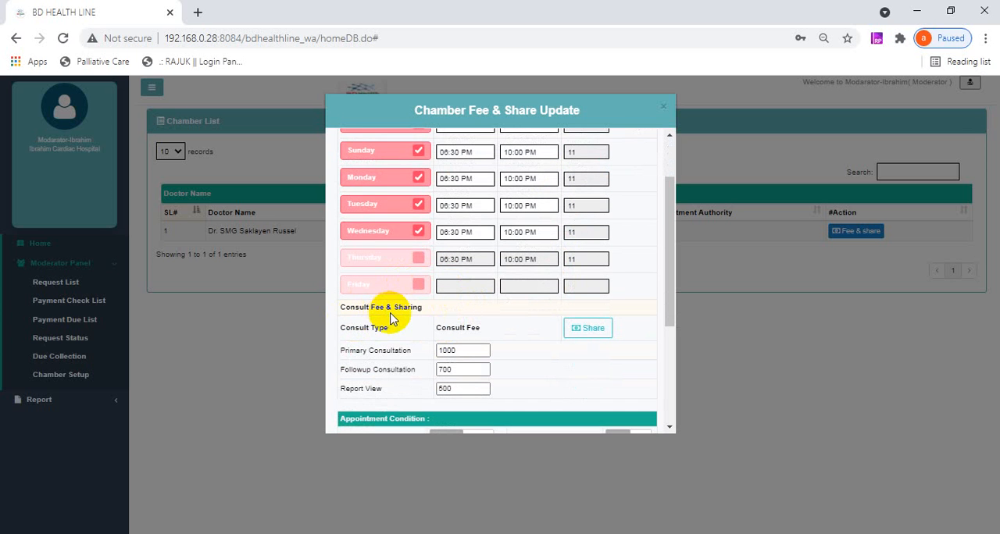
scroll(406, 326, "down", 1)
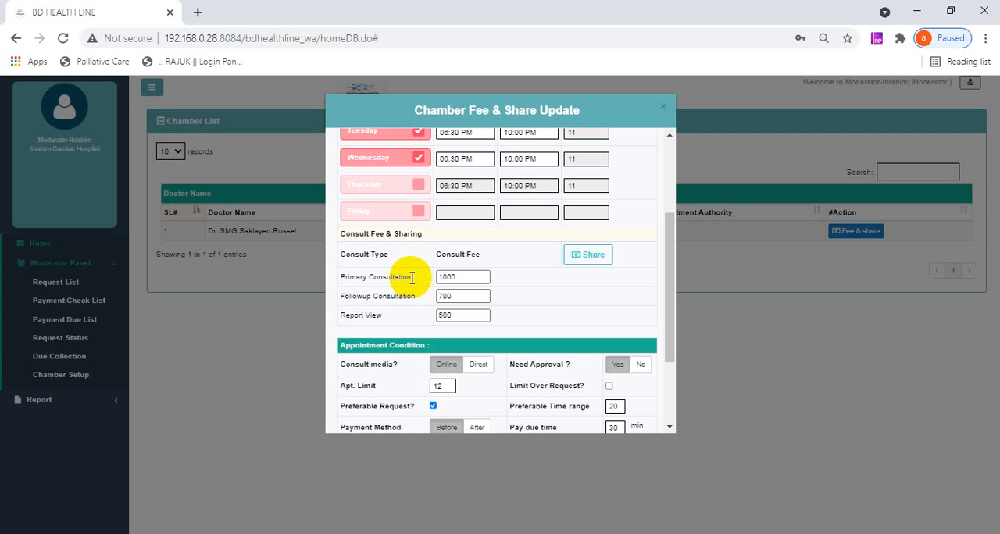
left_click(587, 256)
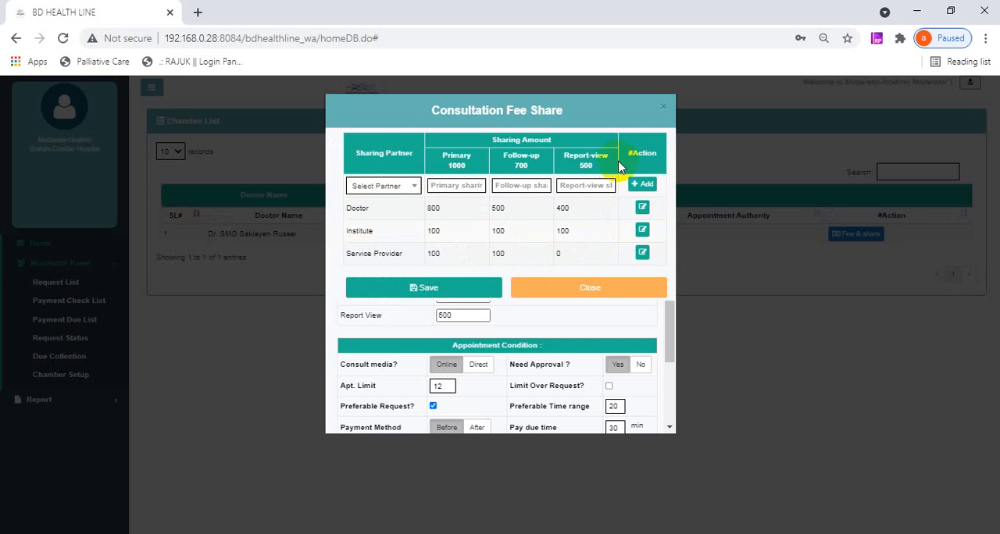
left_click(663, 106)
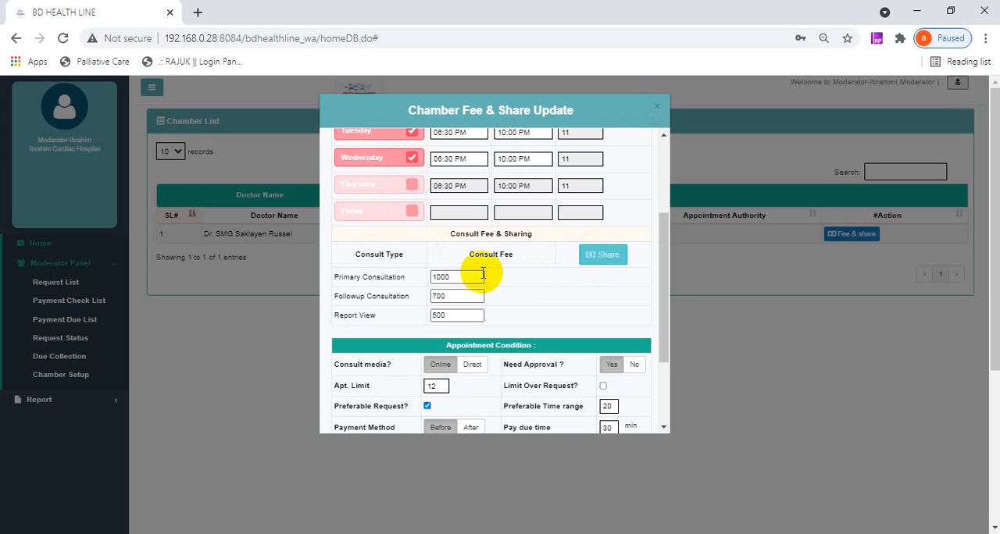
left_click(599, 264)
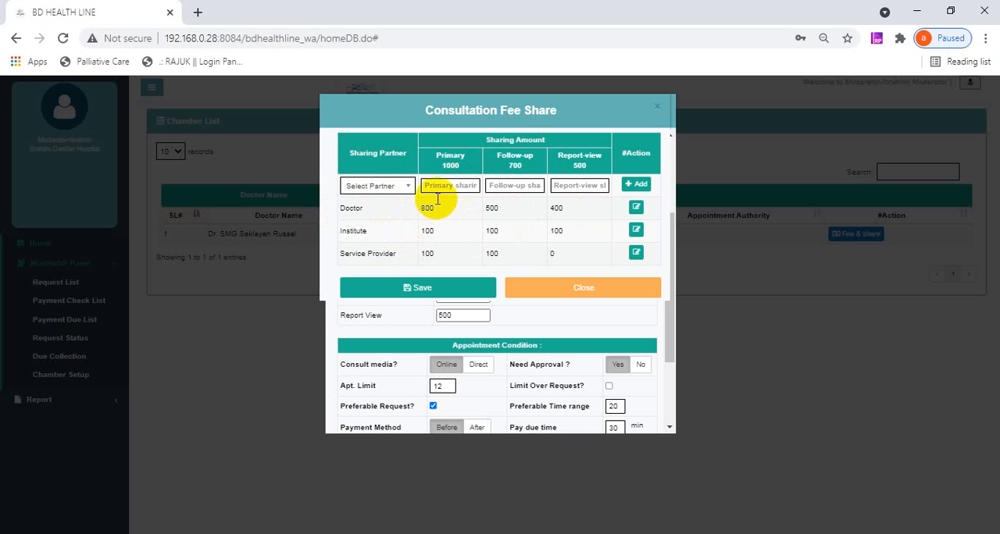
- Examine the primary consultation fee and how it is shared between the doctor, institute and service provider
left_click_drag(438, 155, 461, 169)
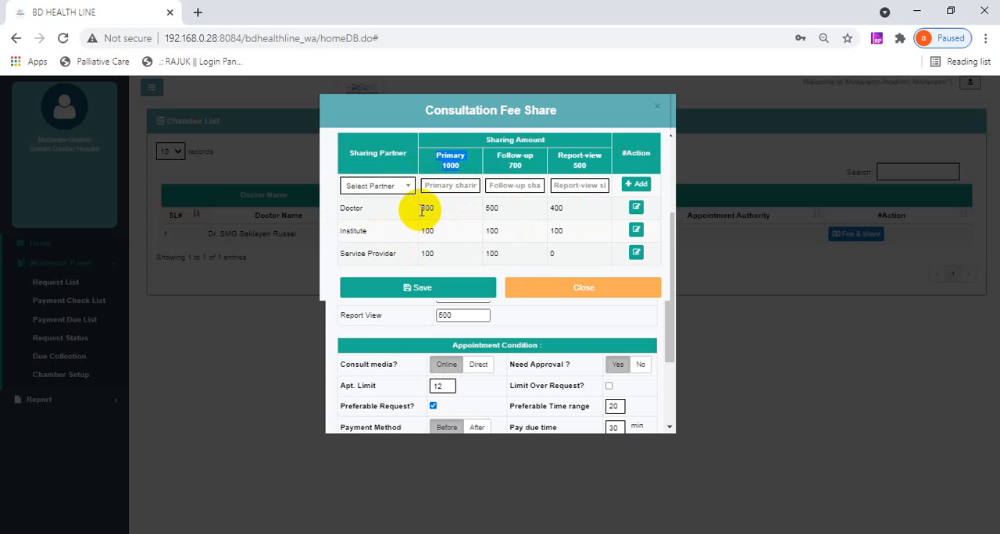
double_click(424, 207)
double_click(428, 231)
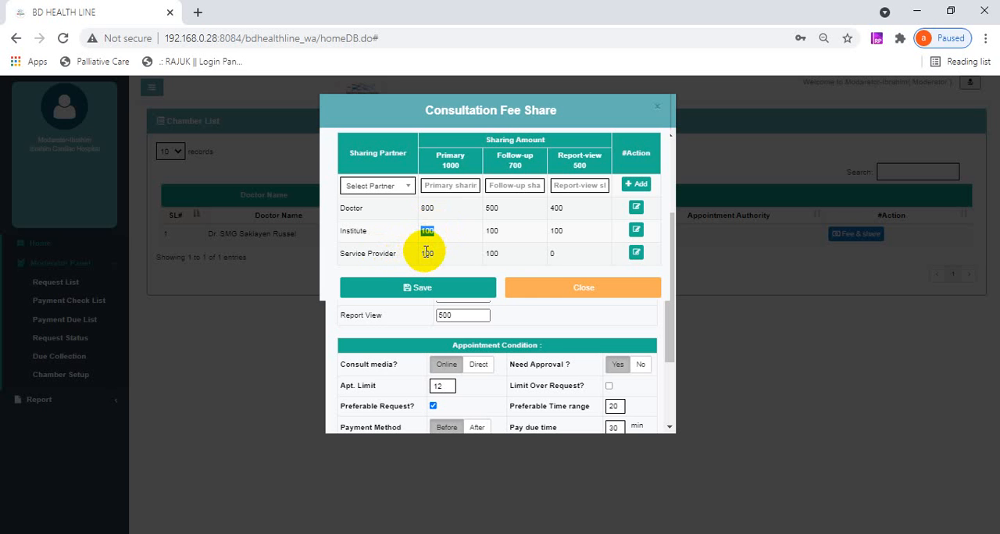
left_click(433, 232)
- Edit the doctor's consultation fee share, set its report-view amount to 300, and add the row back to the sharing table
left_click(638, 213)
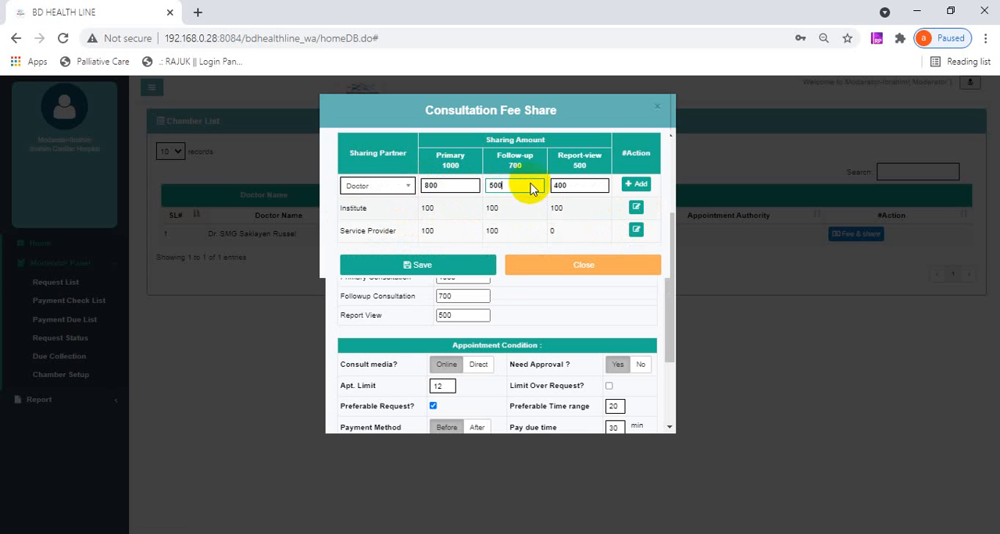
left_click(573, 185)
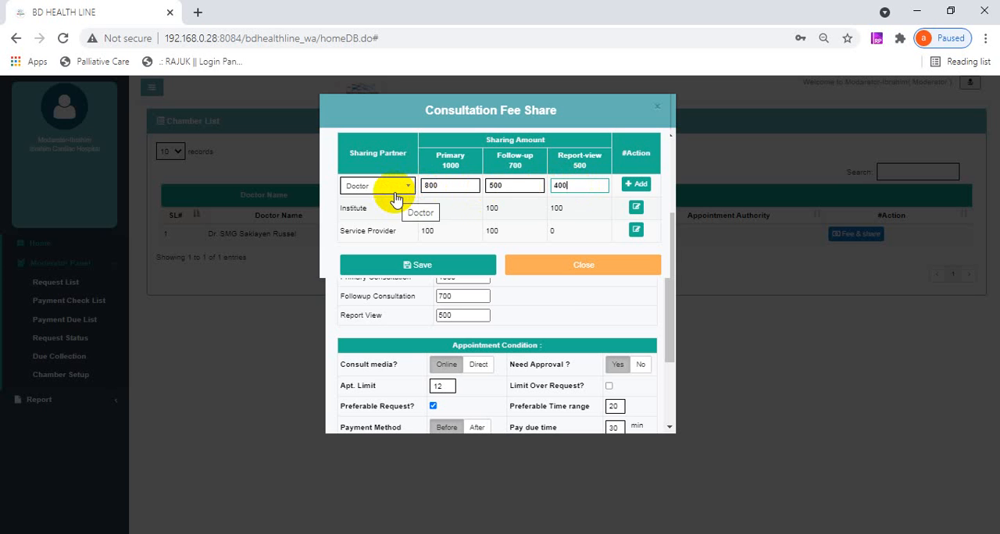
left_click(451, 190)
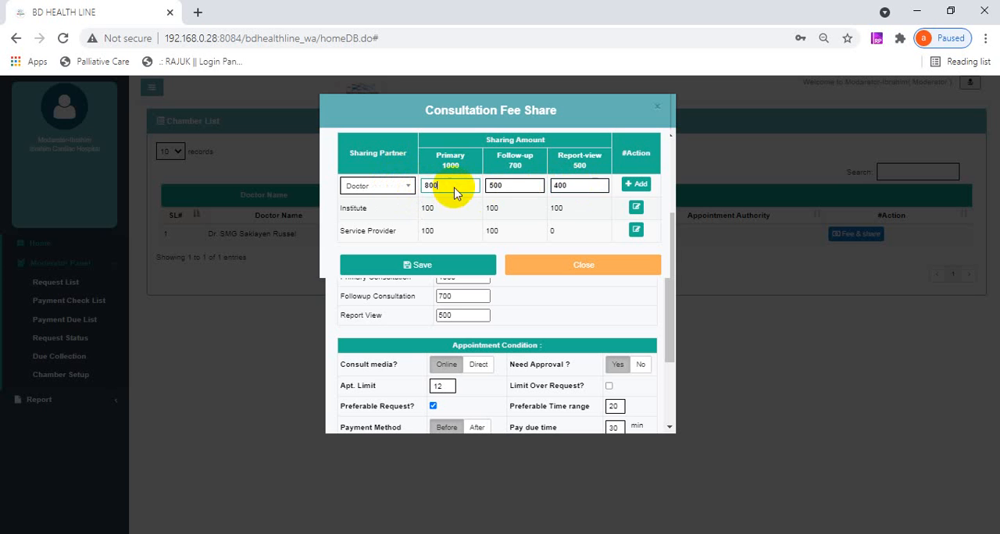
left_click(517, 185)
left_click_drag(587, 184, 537, 185)
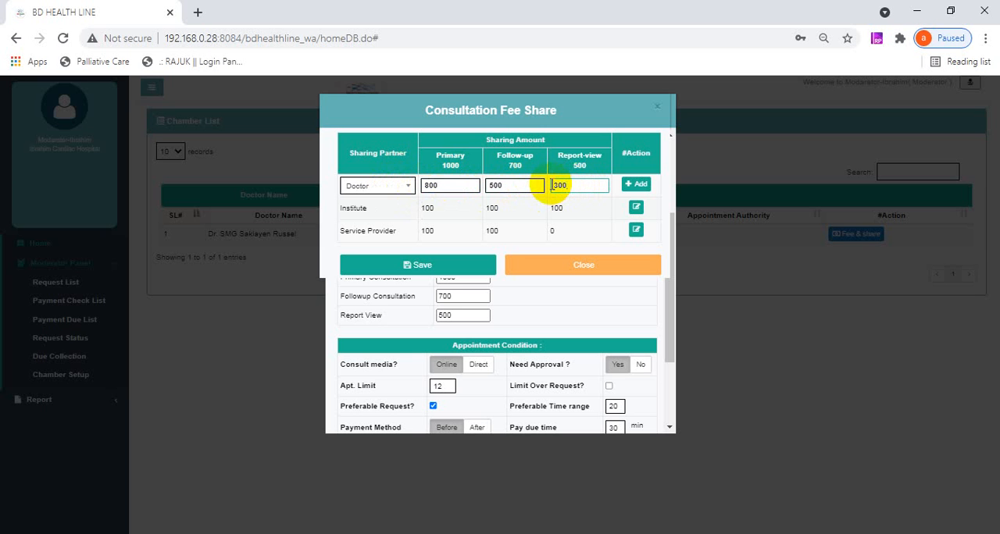
left_click(633, 185)
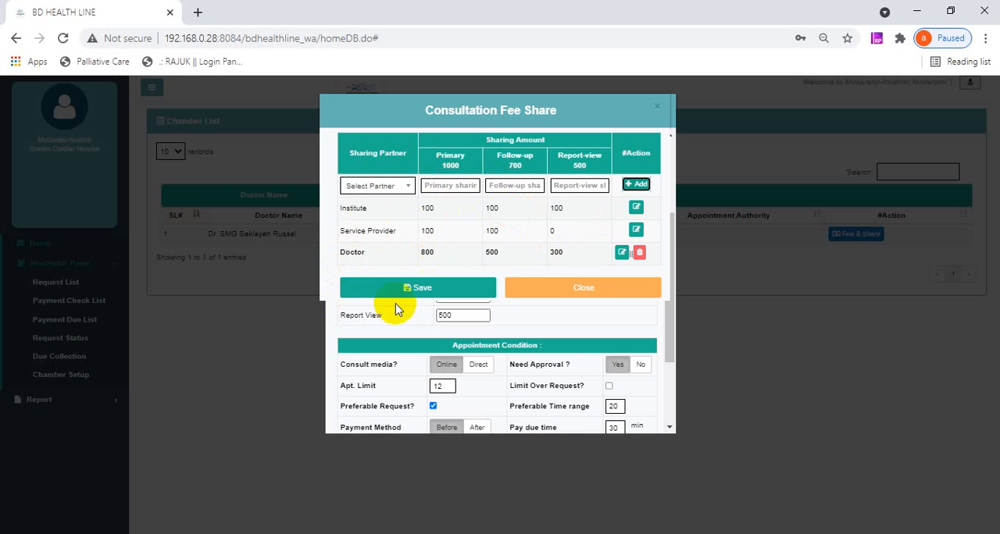
- Try to save the edited fee shares, and close the Consultation Fee Share settings
left_click(434, 301)
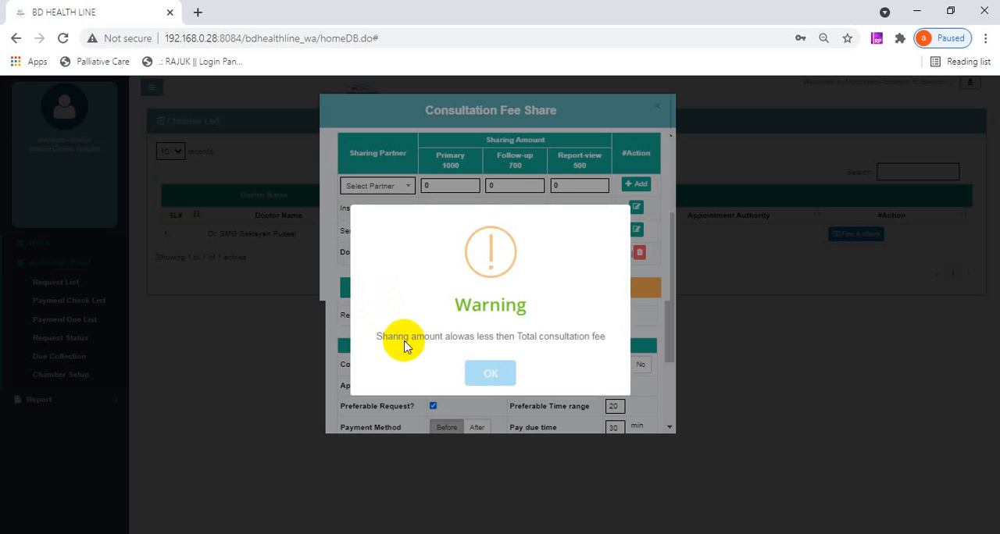
left_click(483, 373)
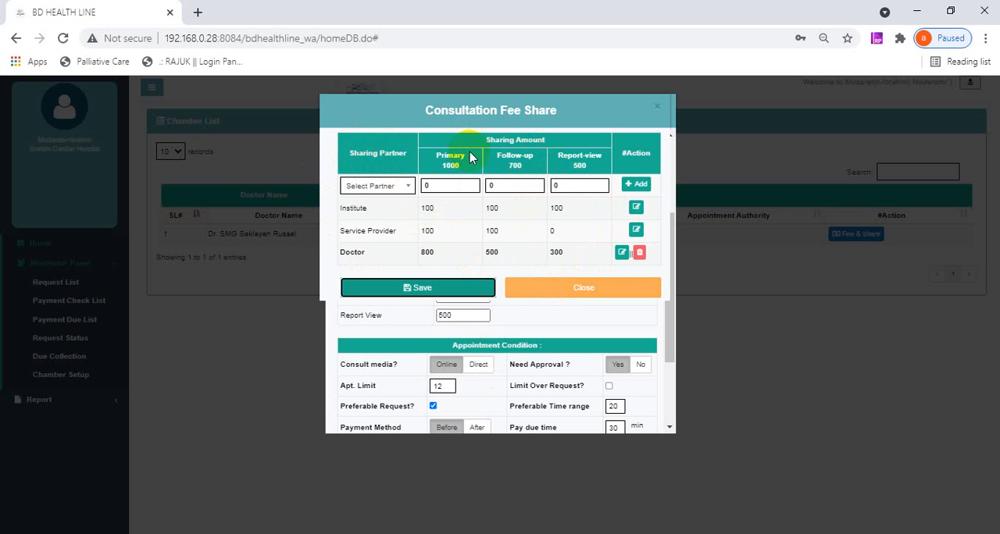
left_click(557, 290)
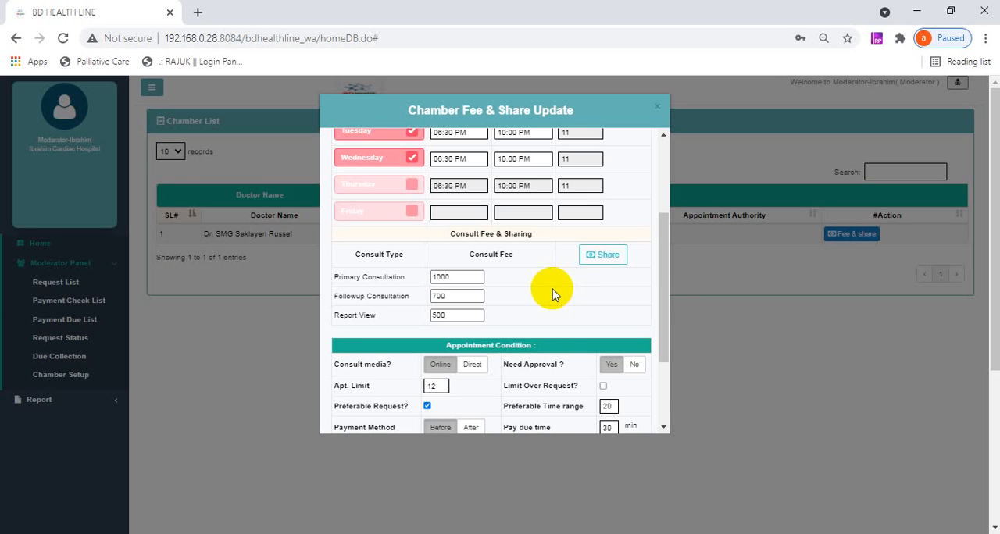
- Switch the consult media in the appointment conditions to Direct and back to Online
scroll(553, 289, "down", 3)
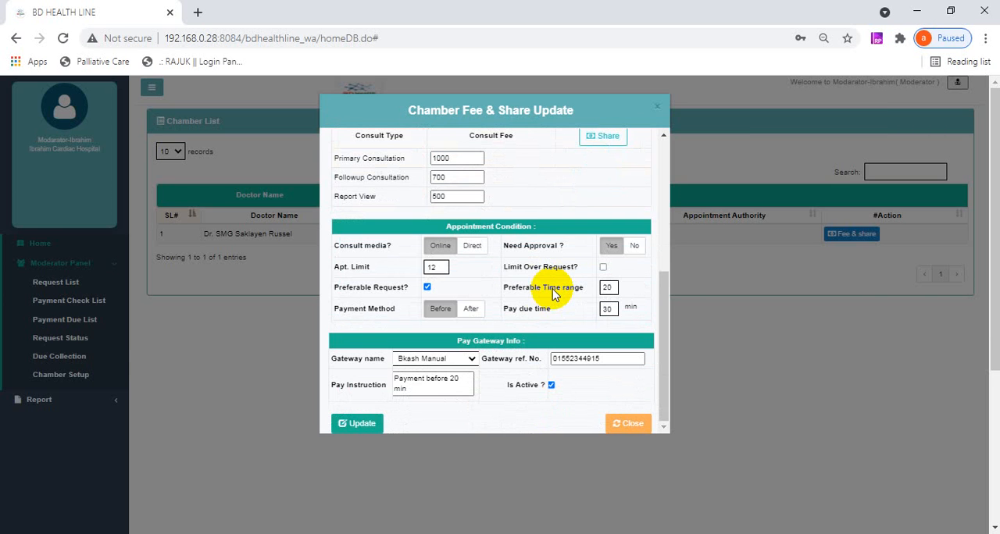
left_click(473, 252)
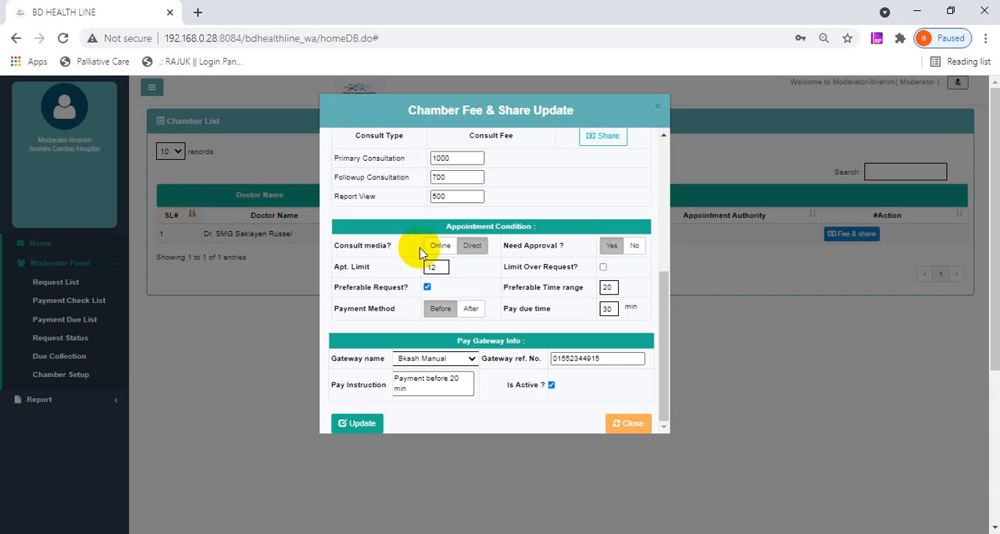
left_click(435, 249)
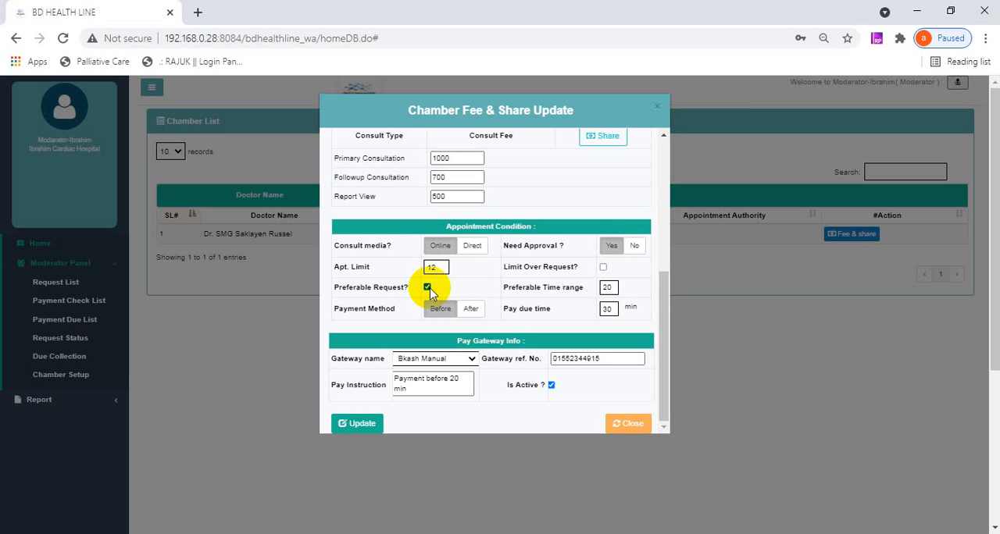
- Examine the preferable time range, payment gateway options, gateway reference and pay instruction, and close the chamber fee and share settings
double_click(607, 288)
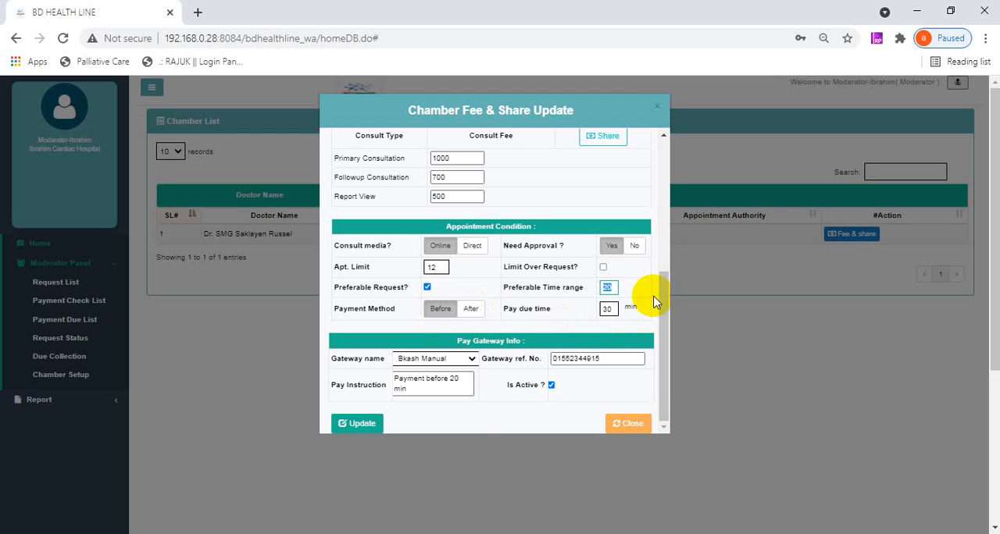
left_click(467, 362)
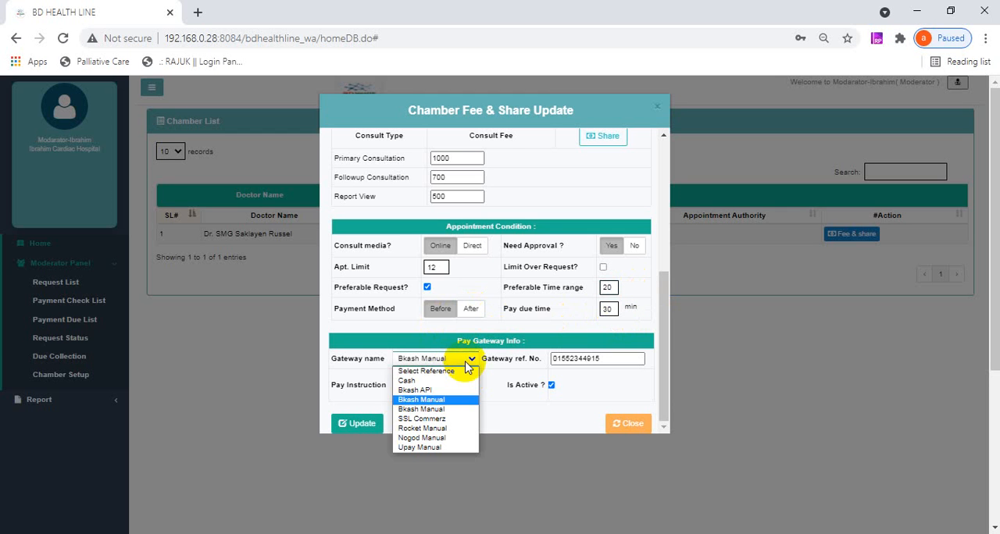
left_click(471, 364)
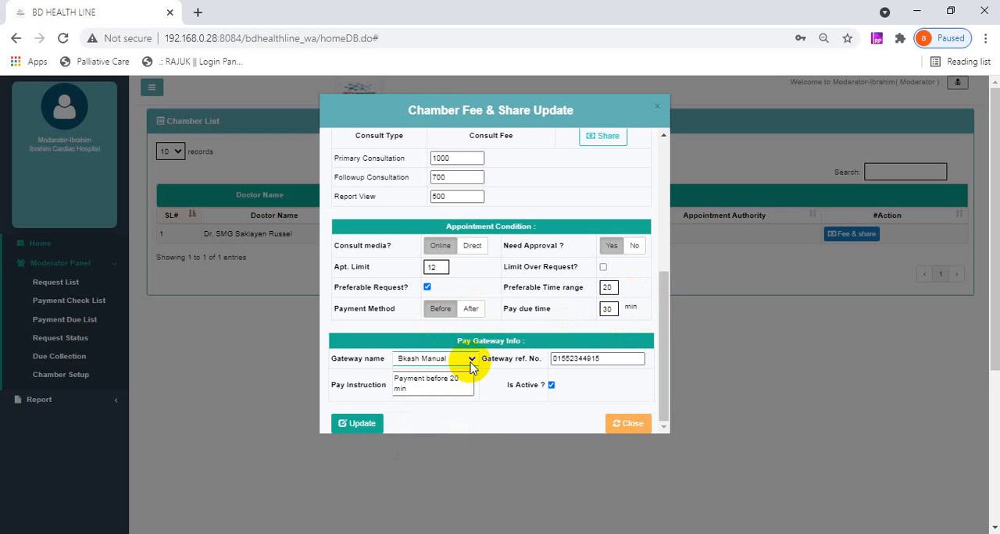
left_click(470, 363)
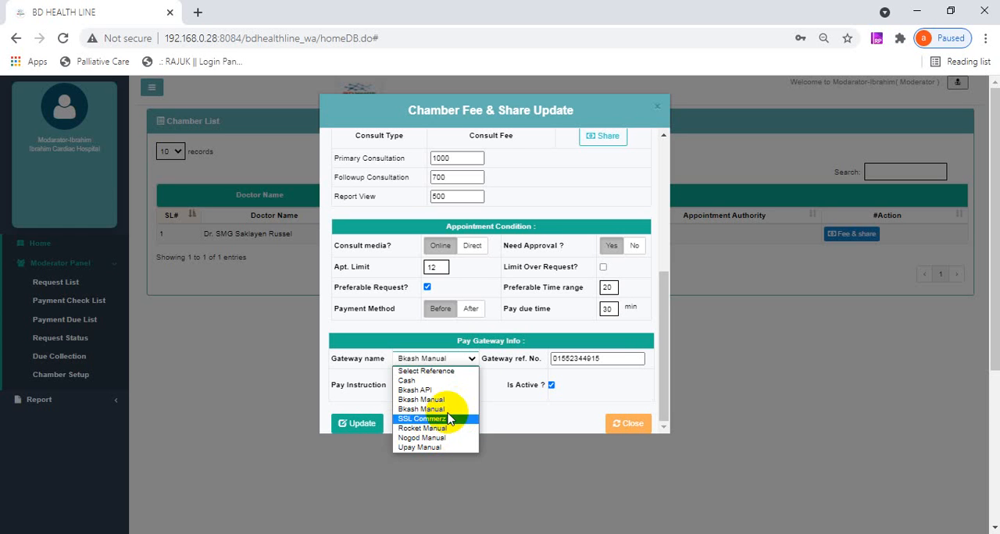
left_click(471, 357)
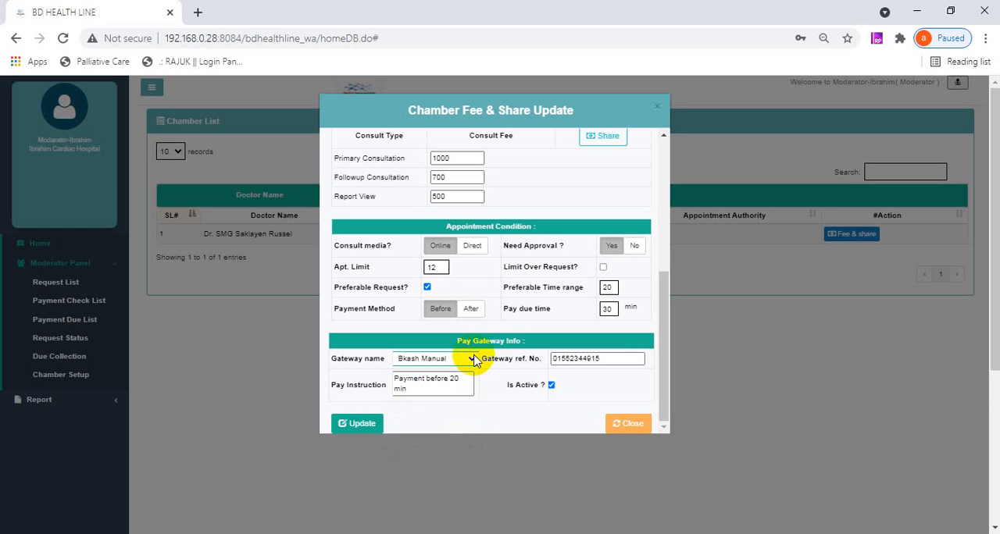
left_click(585, 360)
left_click(431, 392)
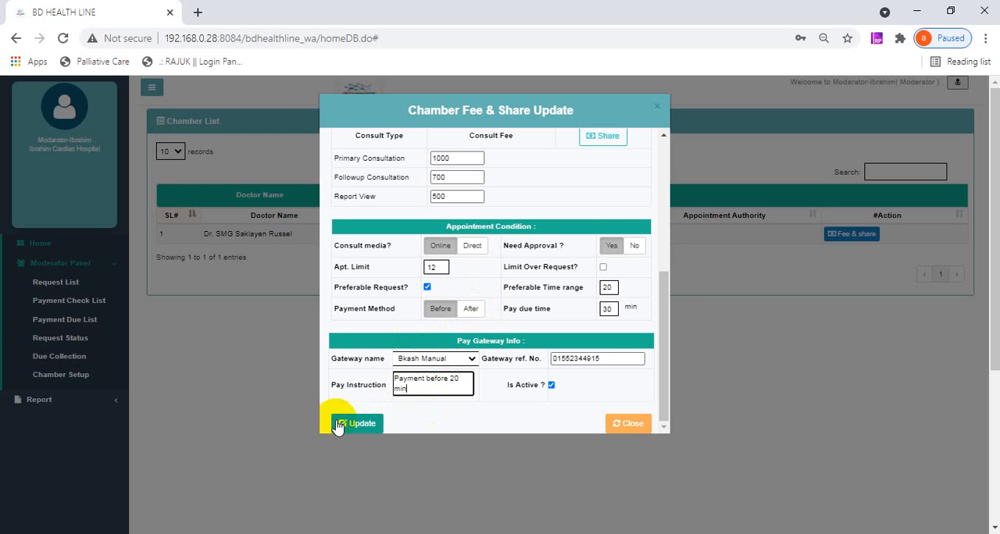
left_click(638, 423)
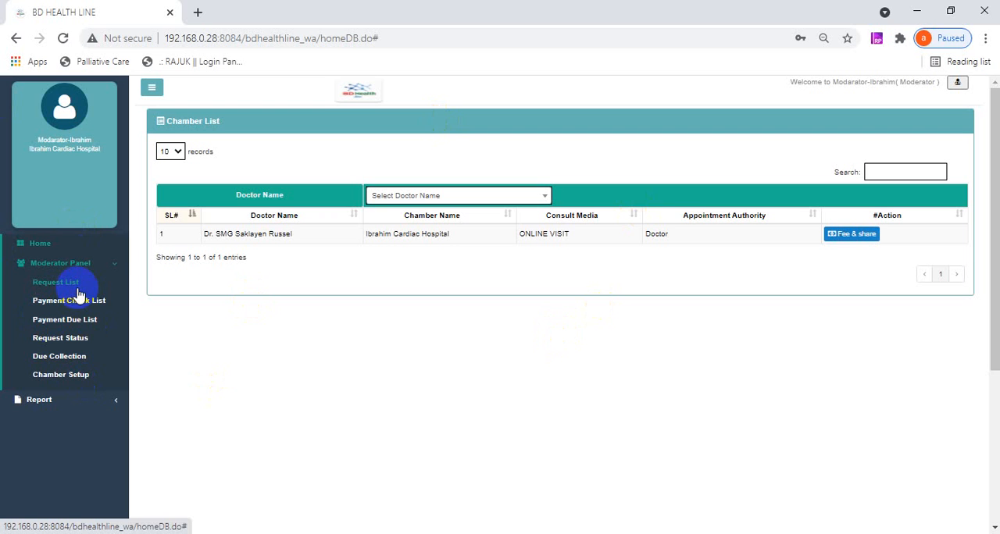
- Look through the Payment Check List and Payment Due List in the Moderator Panel, and return to the Request List
left_click(115, 263)
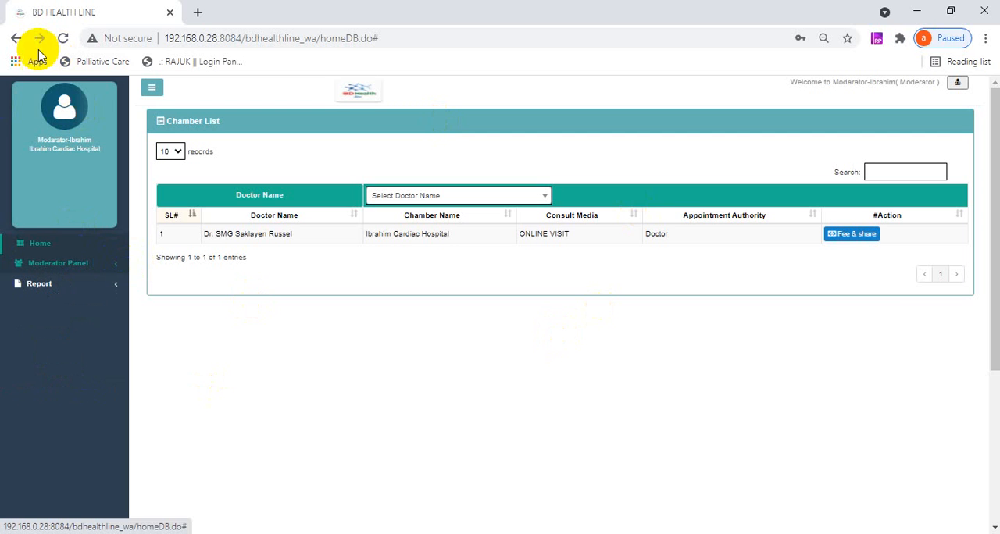
left_click(49, 247)
left_click(105, 265)
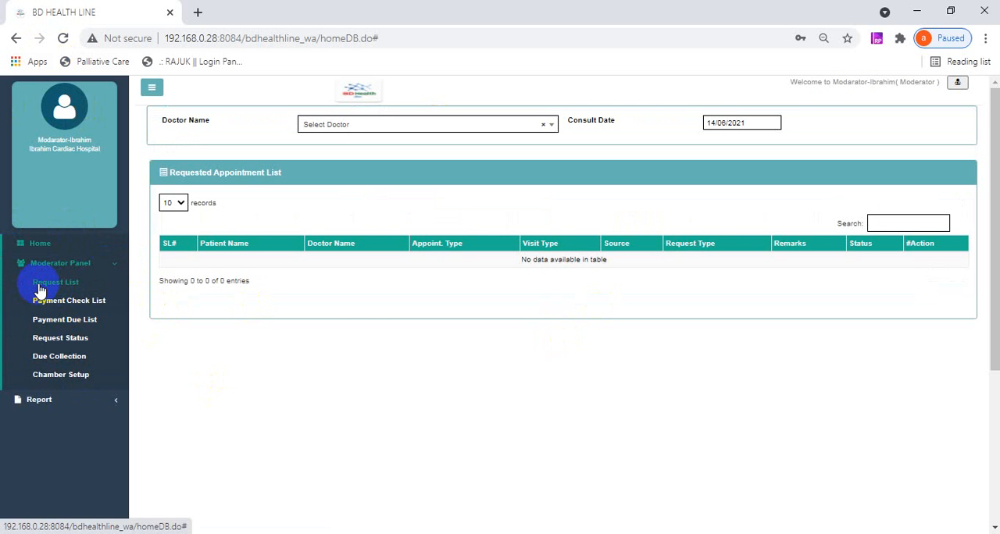
left_click(65, 305)
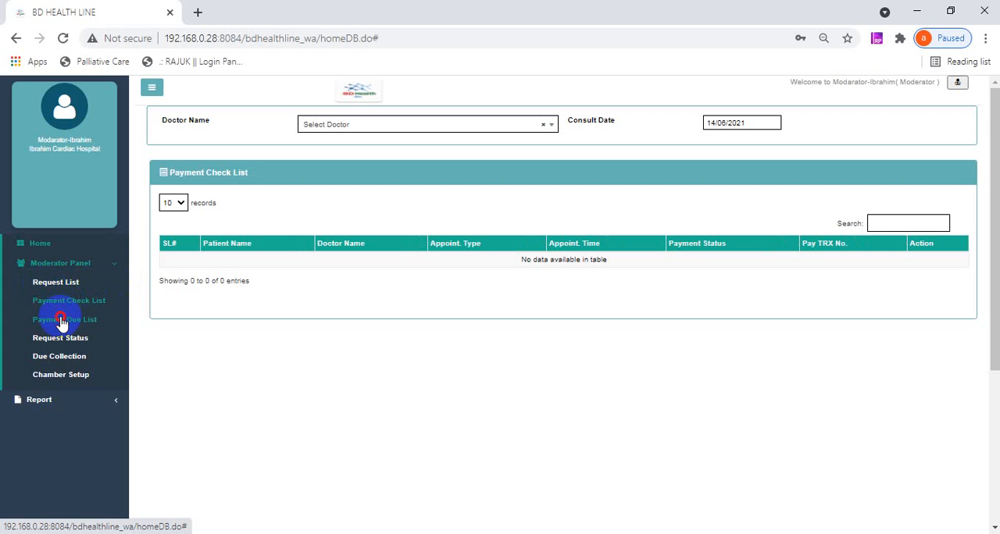
left_click(61, 320)
left_click(57, 283)
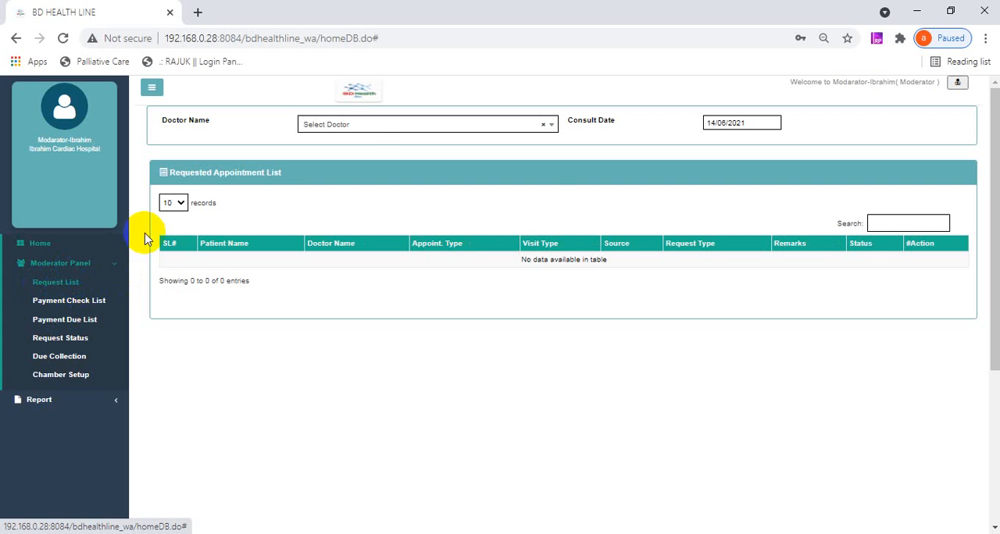
- Filter the requested appointments by the doctor, and reload the Request List for all doctors
left_click(375, 125)
left_click(359, 179)
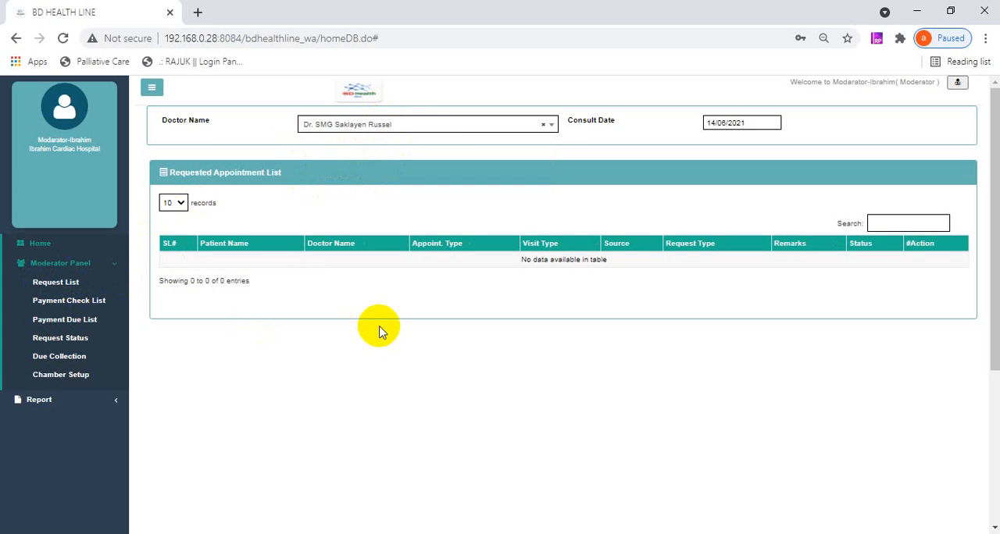
left_click(43, 283)
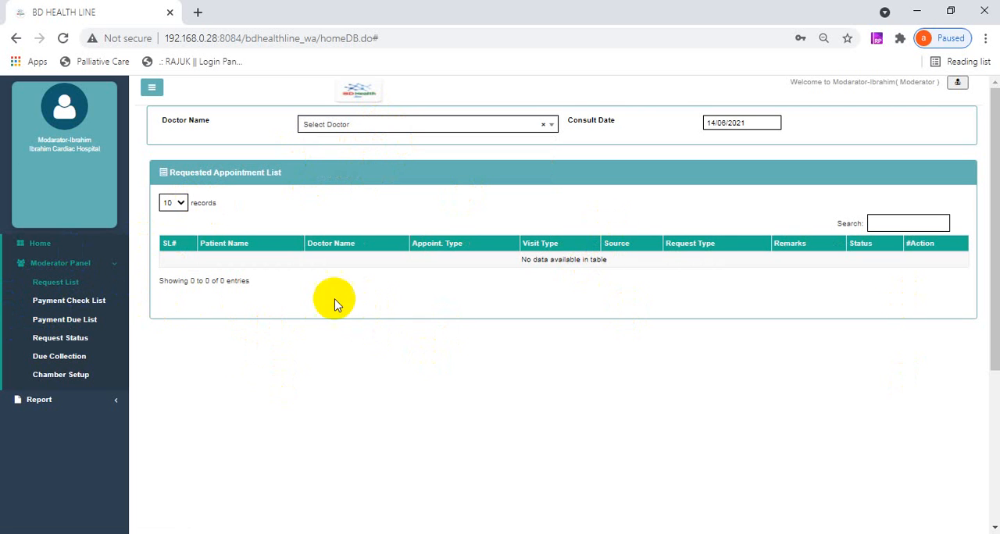
left_click(62, 292)
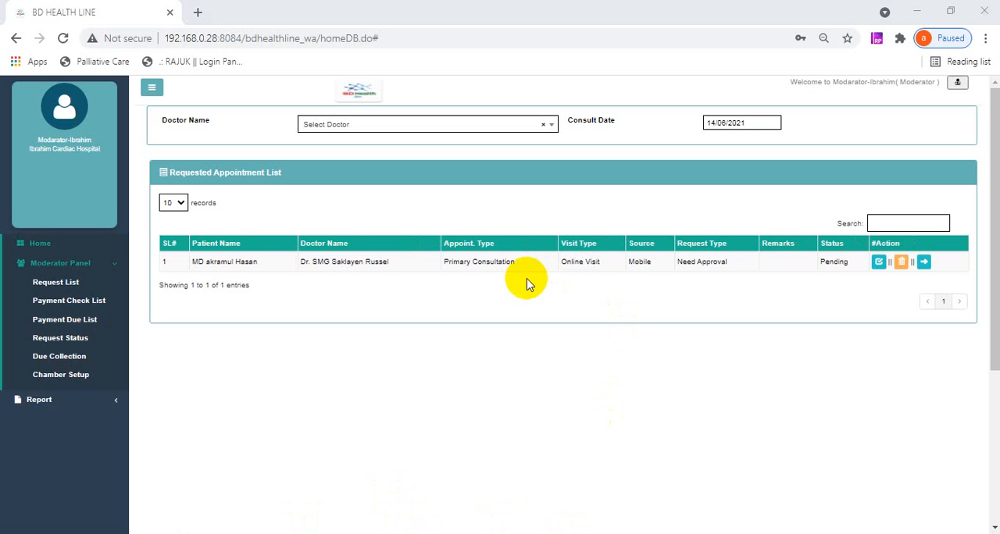
- View the requested appointments for consult date 15/06/2021, and set the date back to 14/06/2021
left_click(739, 125)
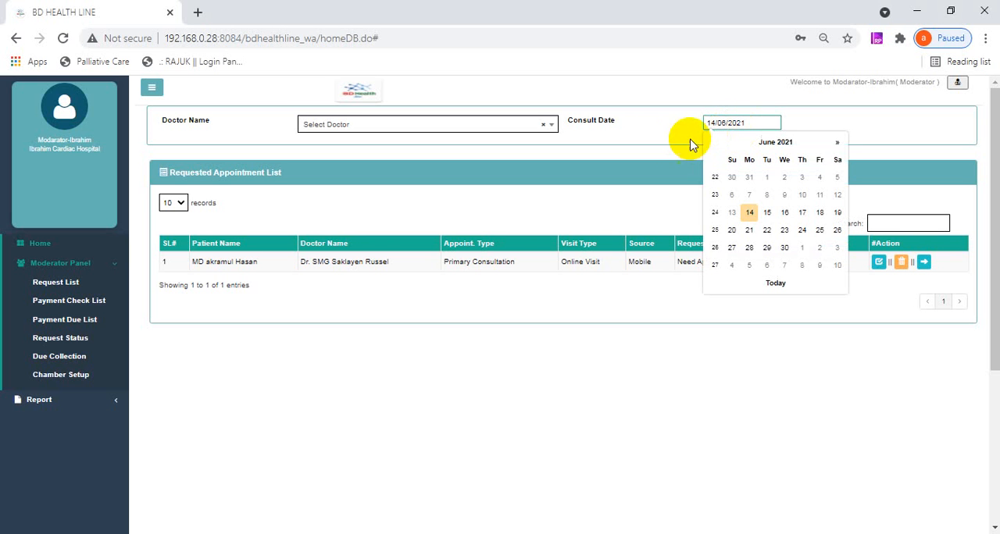
left_click(766, 209)
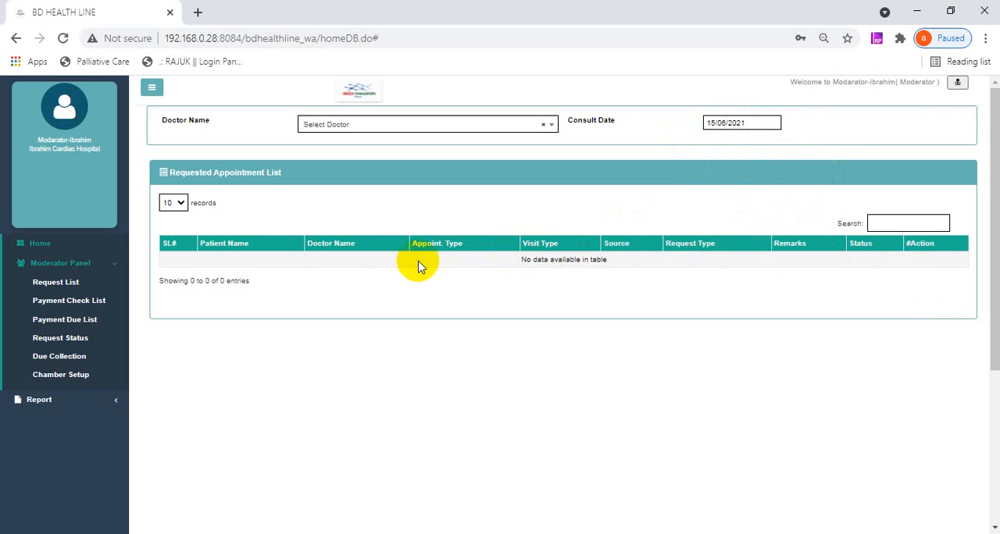
left_click(730, 123)
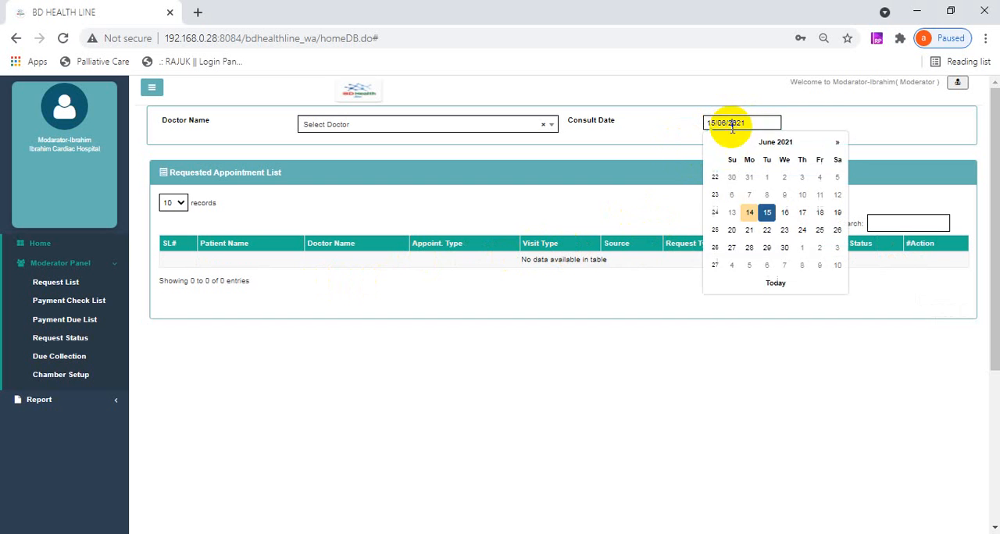
left_click(740, 210)
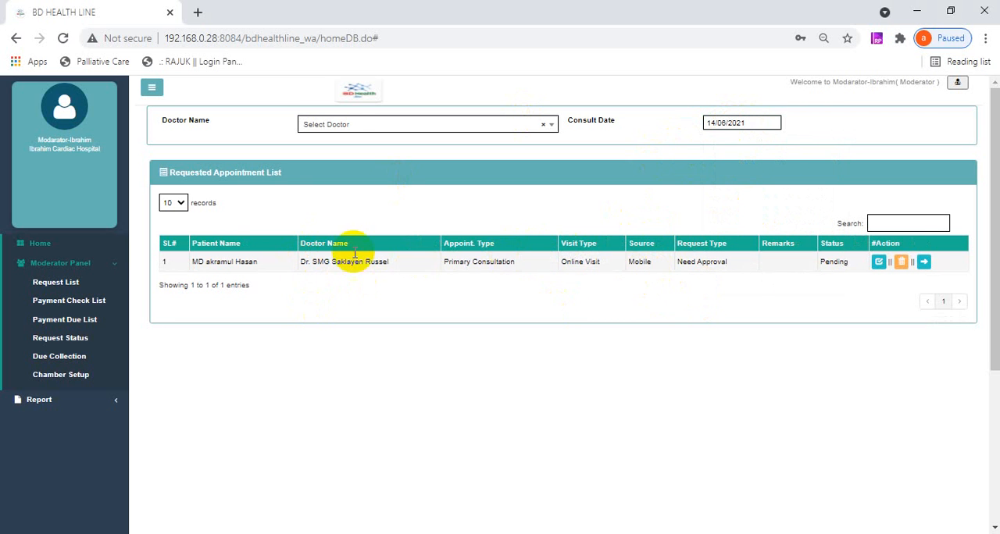
- Accept the patient's pending Primary Consultation request with an appointment time of 07:30 PM
left_click(880, 262)
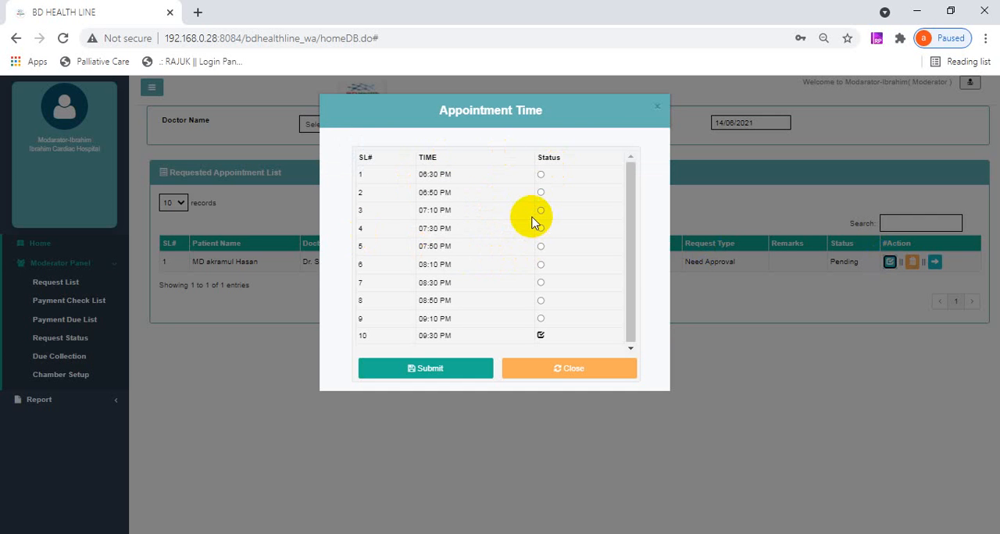
left_click(630, 264)
left_click_drag(629, 261, 639, 234)
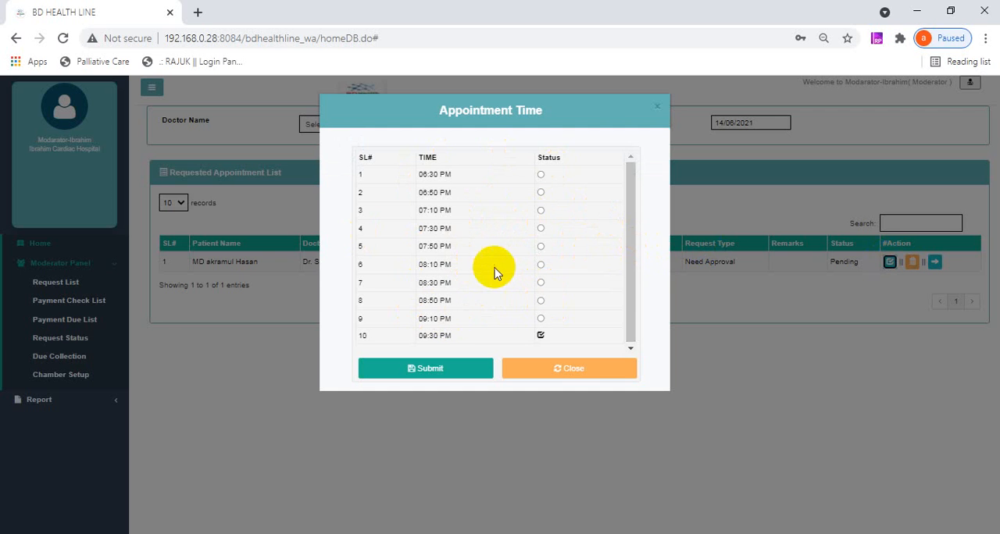
left_click(541, 228)
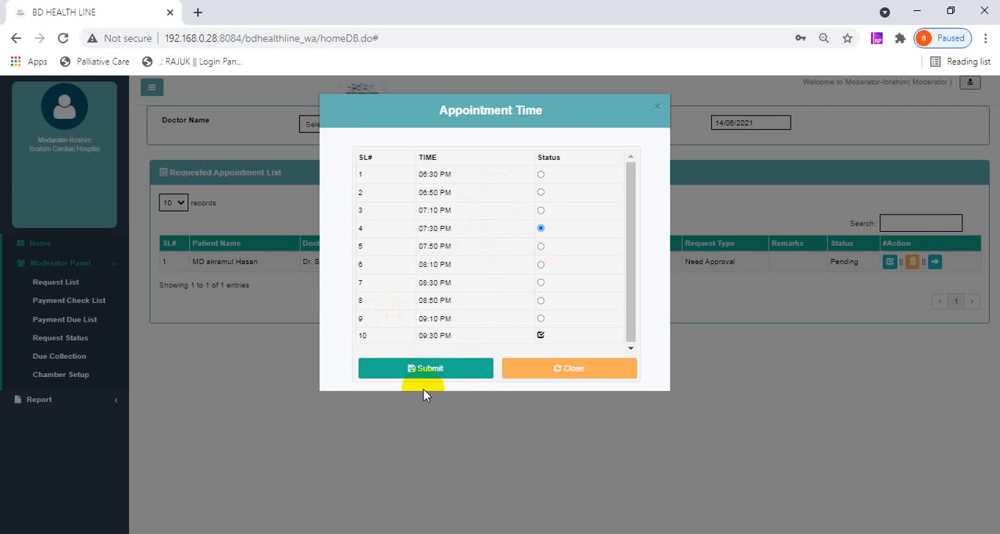
left_click(453, 375)
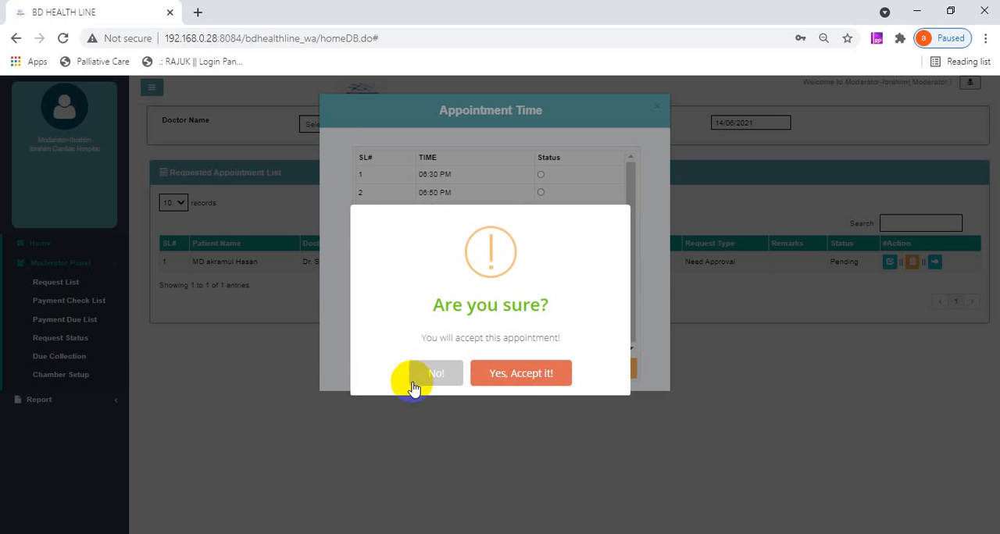
left_click(515, 375)
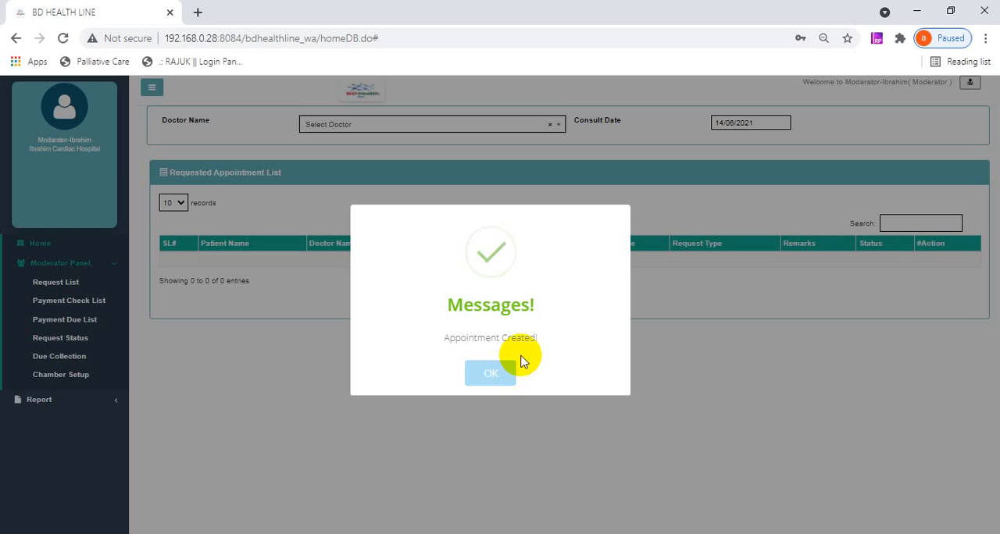
left_click(504, 370)
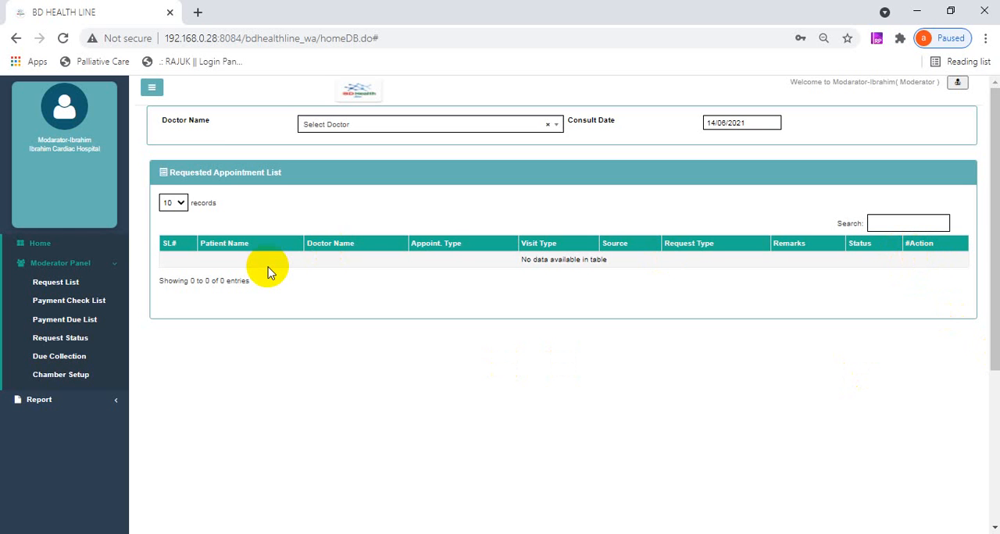
- Look through the Payment Check List and the Payment Due List for the accepted consultation's payment status
left_click(52, 309)
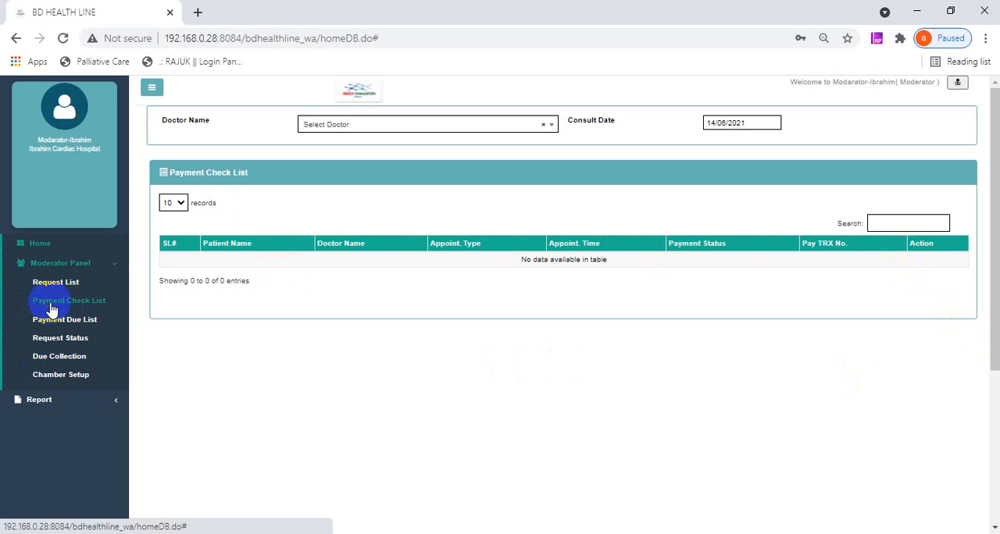
left_click(47, 320)
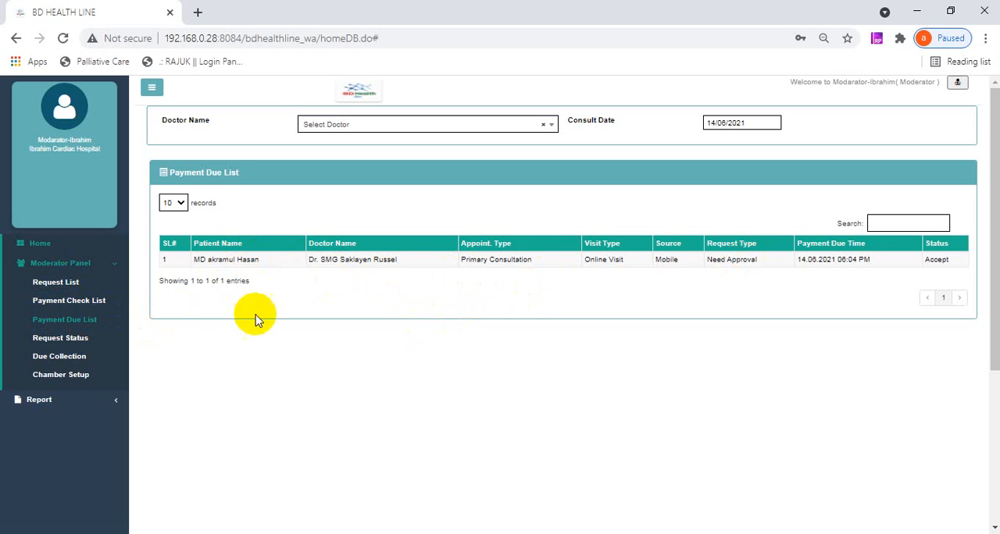
left_click(63, 322)
left_click(405, 533)
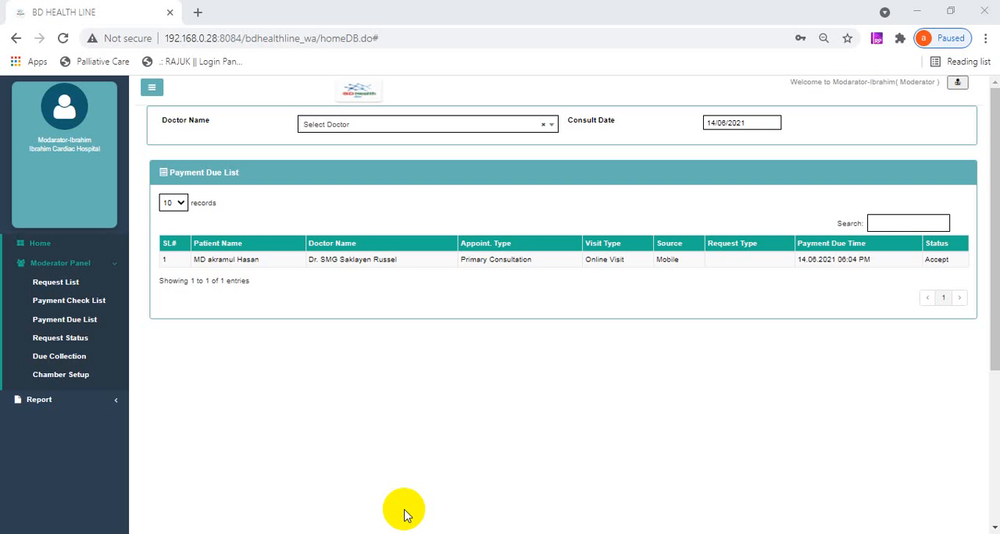
- Check the payment transaction number of the Primary Consultation in the Payment Check List and approve the appointment
left_click(43, 307)
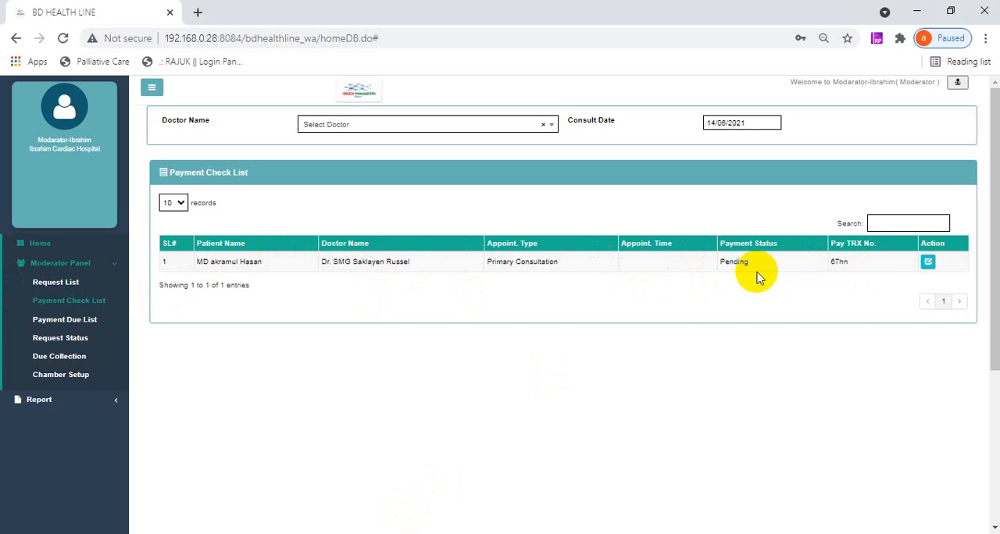
double_click(836, 263)
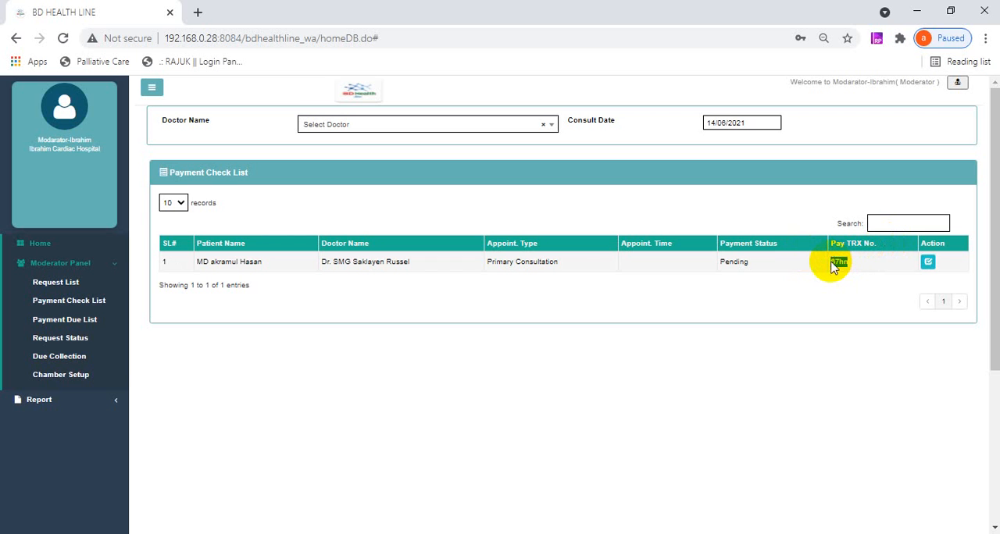
left_click(929, 261)
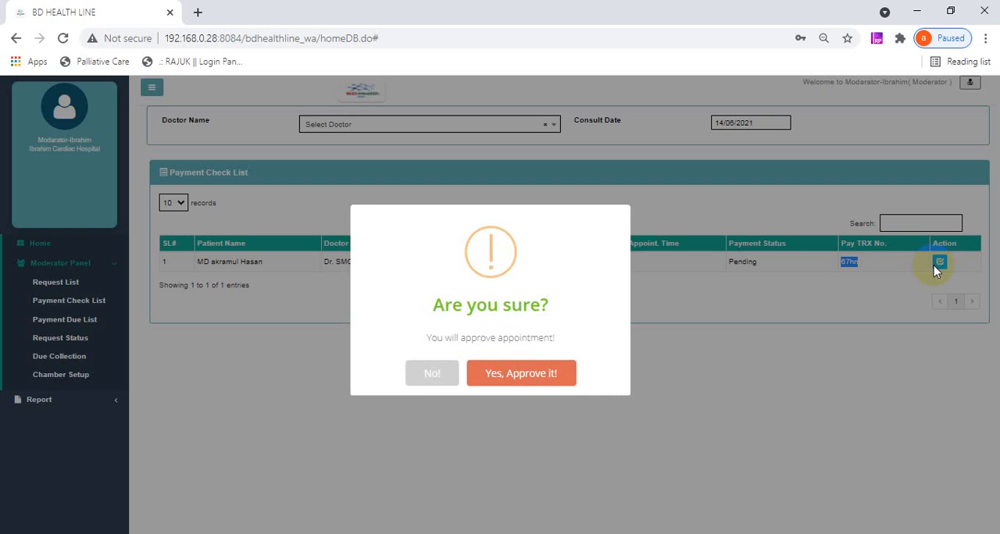
left_click(512, 381)
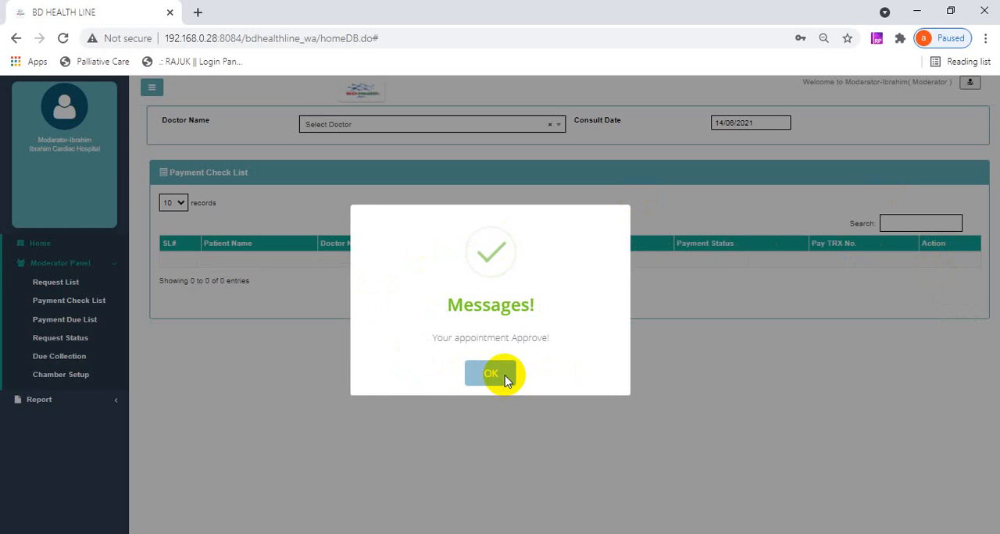
left_click(508, 373)
- Review the Request Status, Due Collection, Chamber Setup and Payment Check List pages, and return to the Request List
left_click(80, 341)
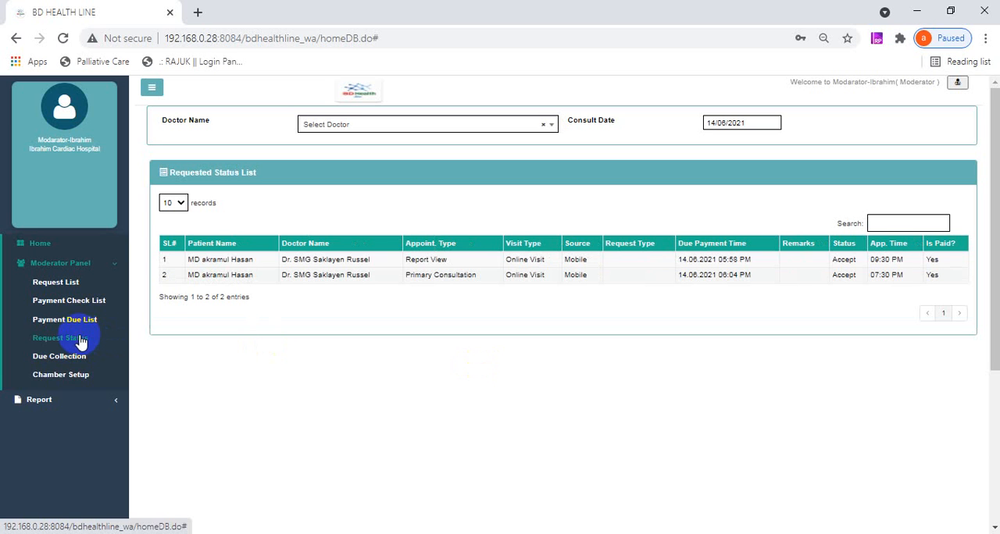
left_click(68, 365)
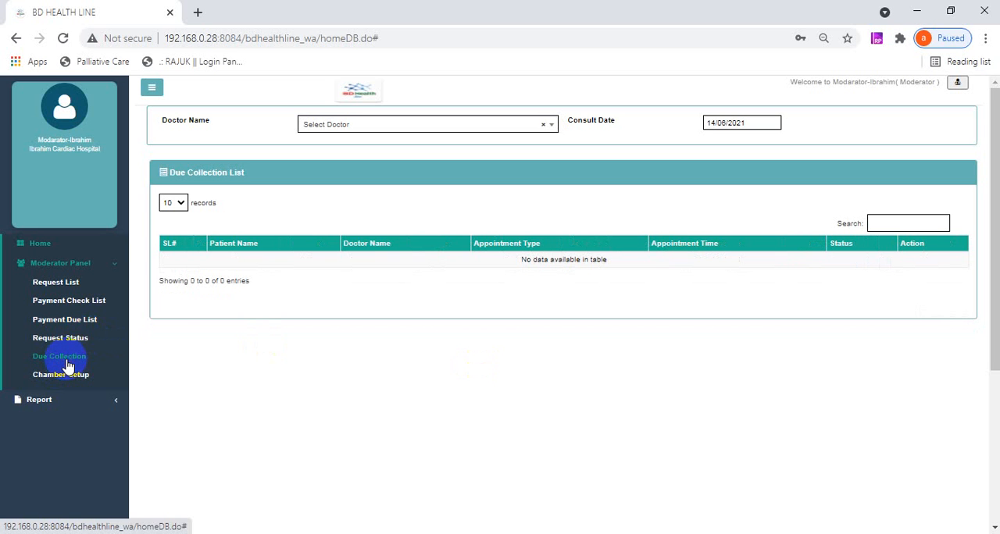
left_click(74, 383)
left_click(47, 303)
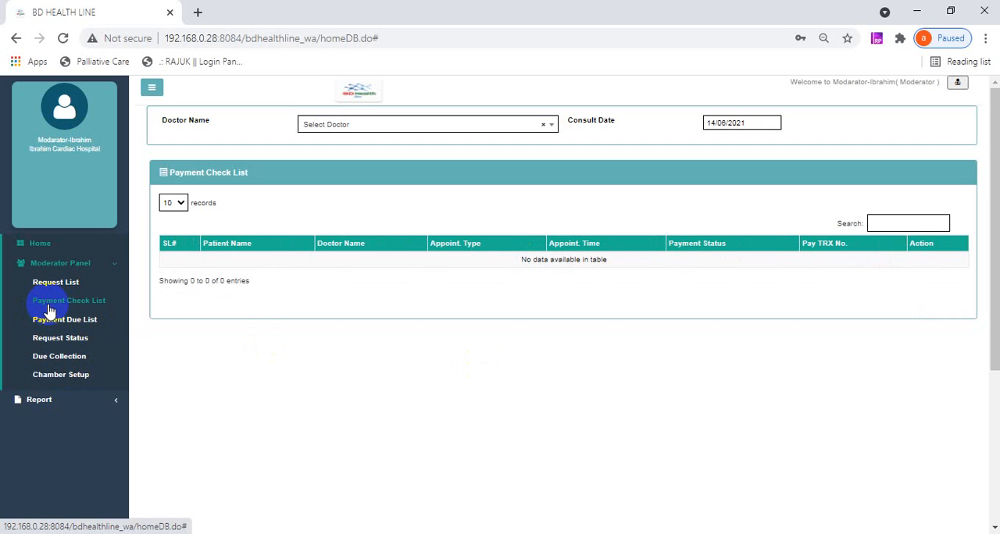
left_click(48, 290)
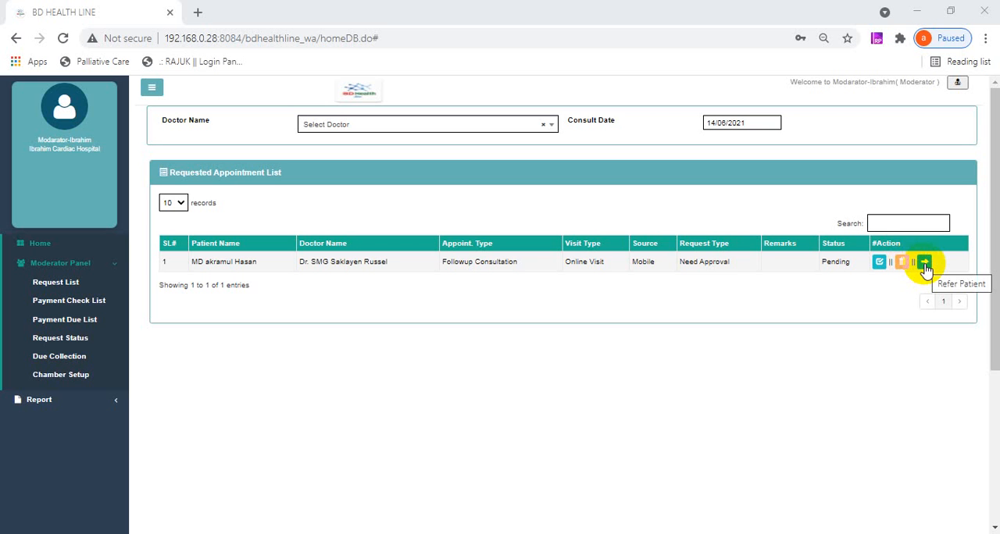
- Check which doctors the Followup Consultation patient can be referred to, and close the Refer Patient dialog without submitting
left_click(925, 265)
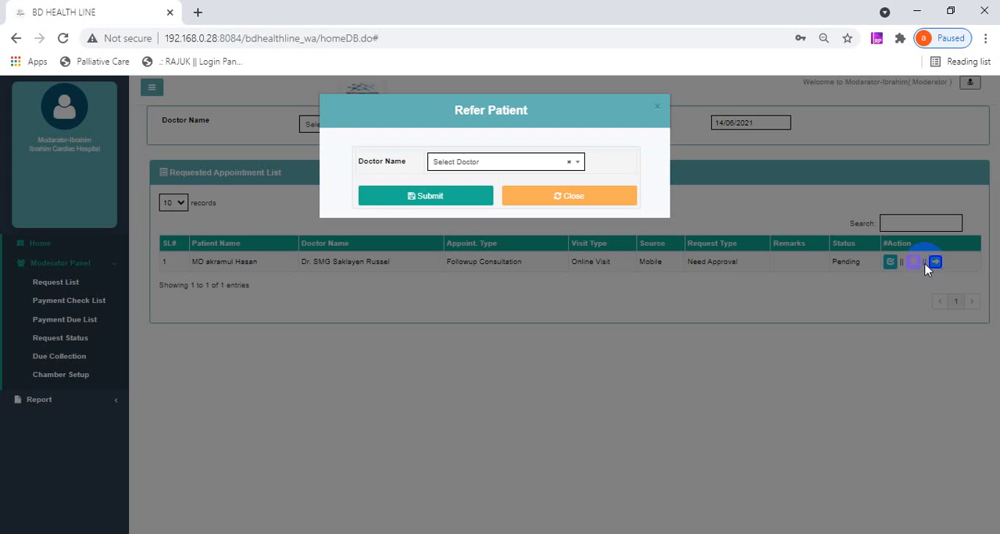
left_click(545, 166)
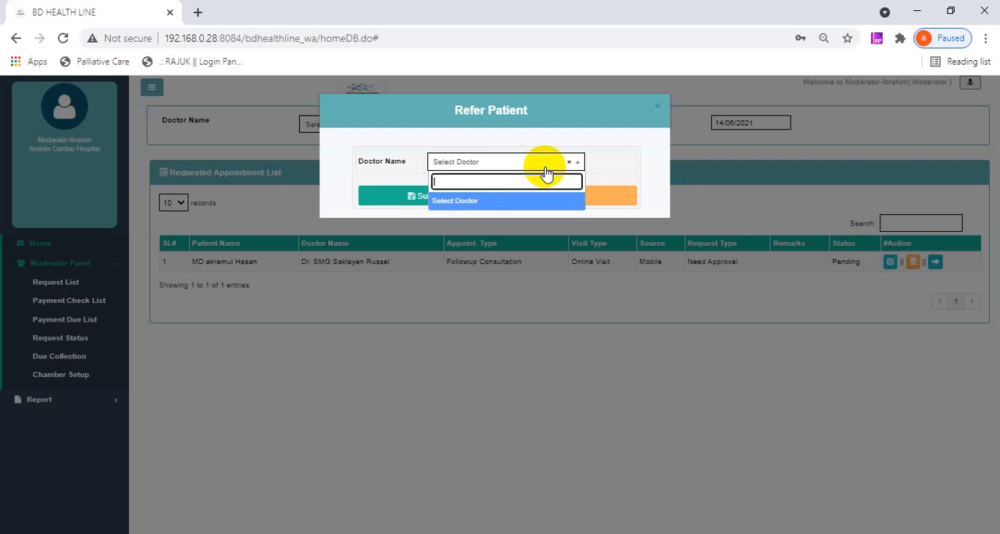
left_click(600, 176)
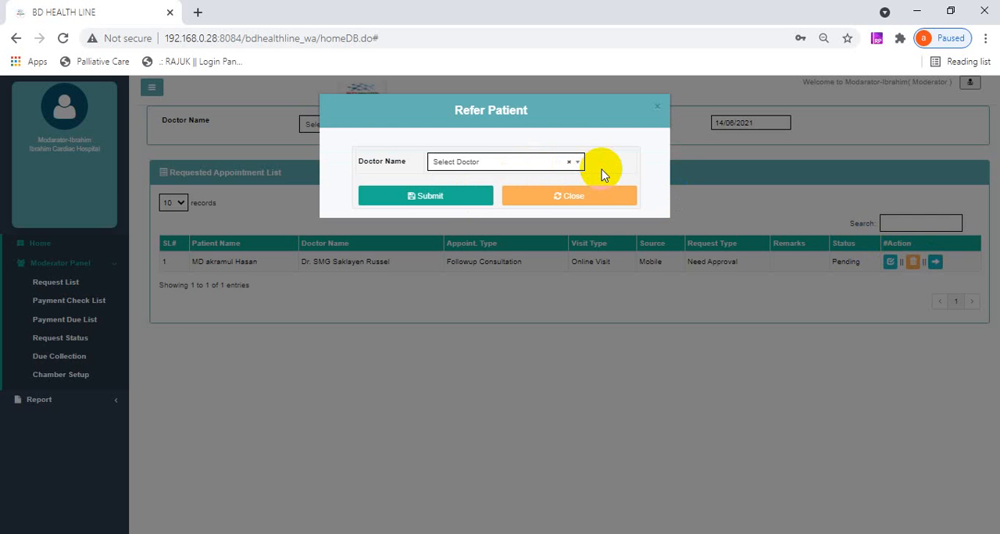
left_click(547, 168)
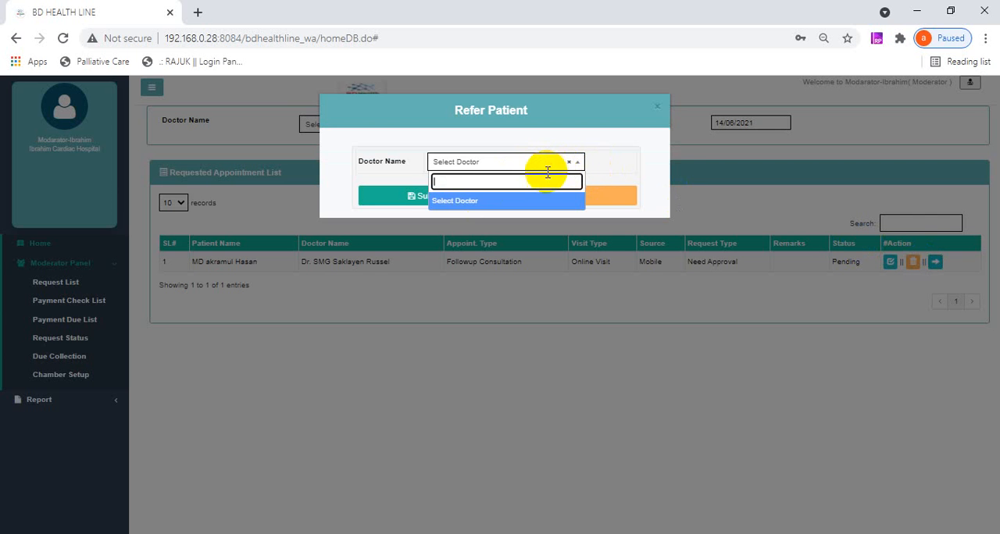
left_click(591, 163)
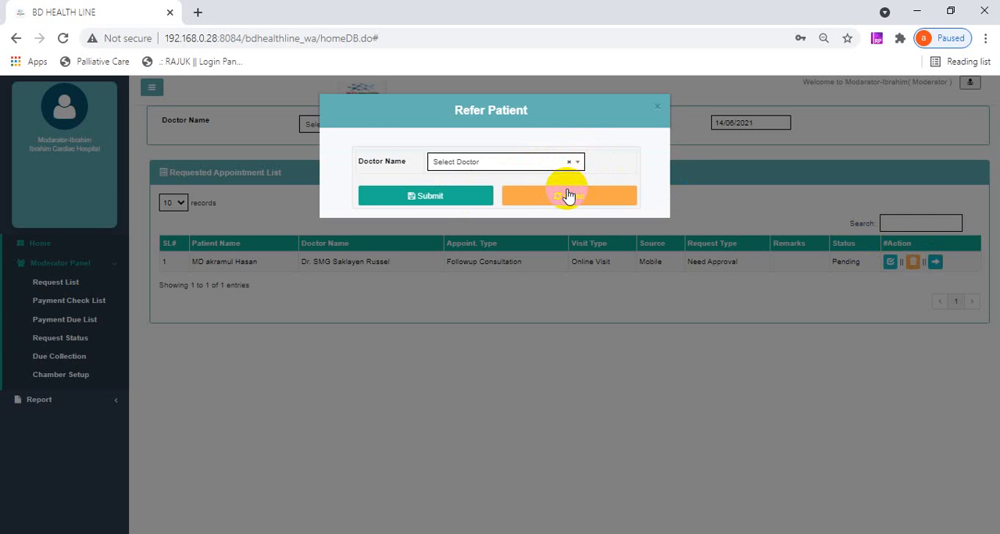
left_click(568, 194)
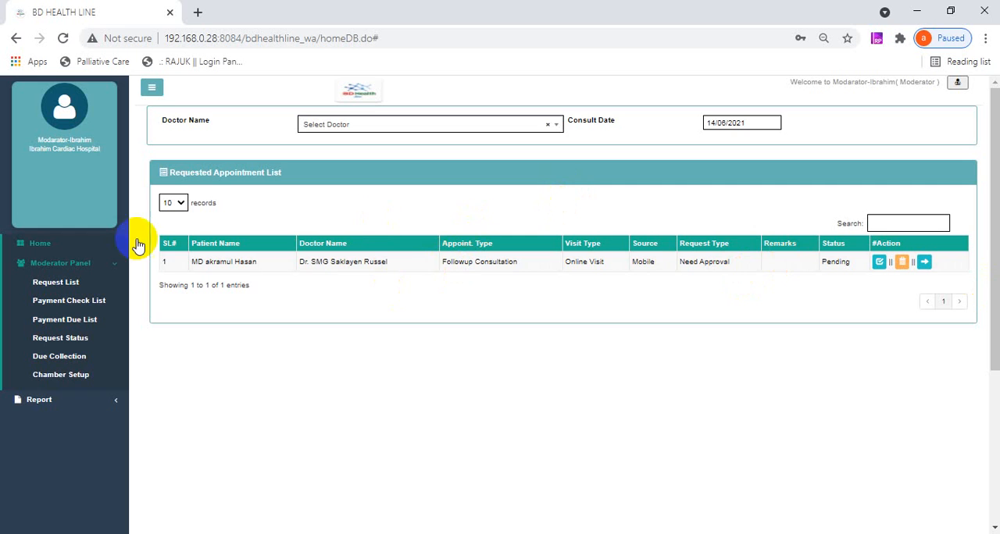
- Reject the patient's pending Followup Consultation request in the Requested Appointment List
left_click(902, 262)
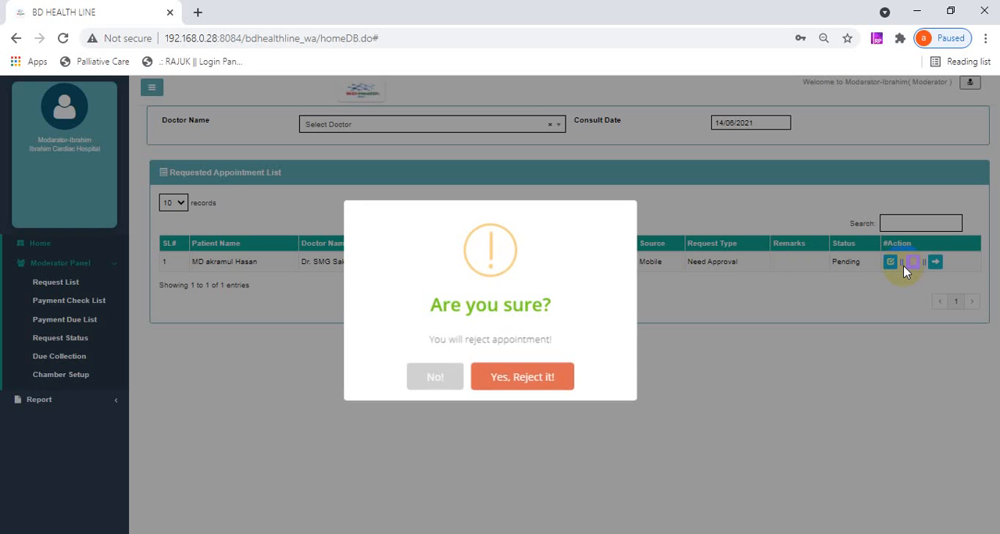
left_click(516, 369)
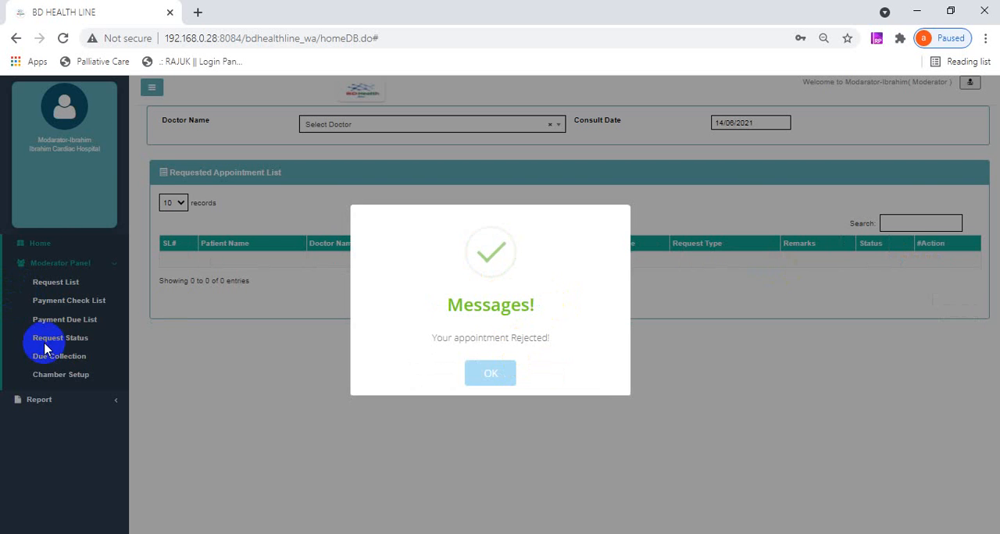
left_click(490, 374)
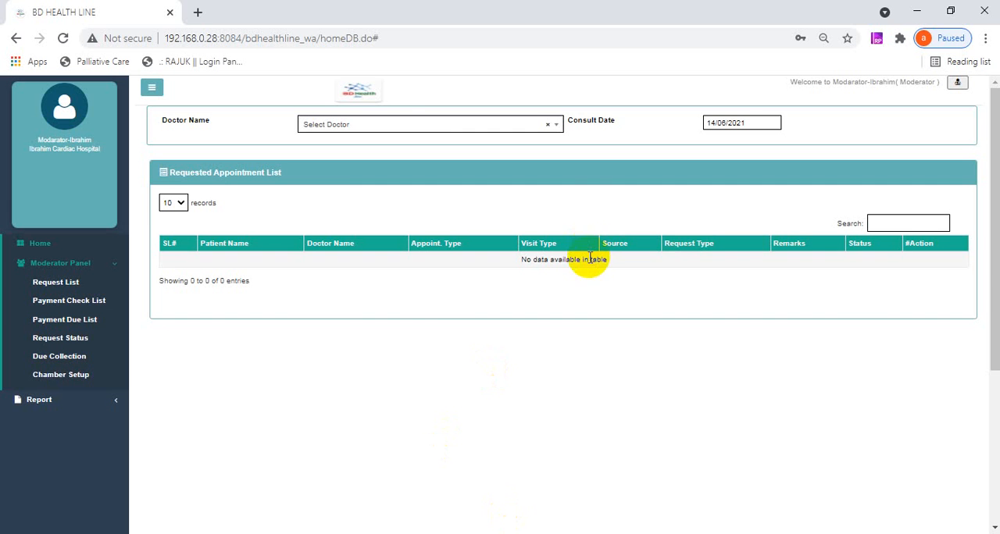
- View the Due Collection List and the Chamber List in the Moderator Panel
left_click(66, 362)
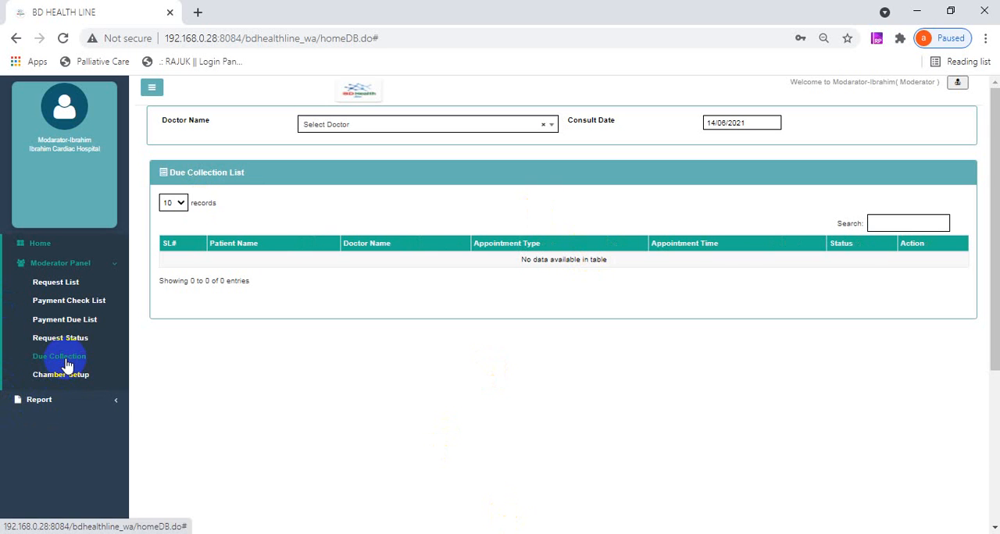
scroll(67, 362, "down", 2)
left_click(75, 227)
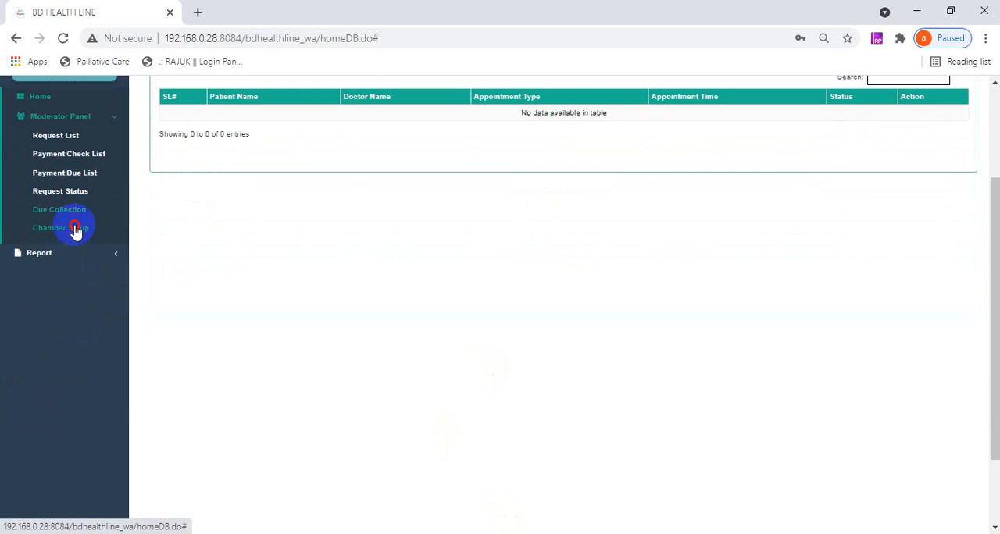
- Generate the Patient Visit Details Report for the last 7 days, the last 30 days and today
left_click(48, 400)
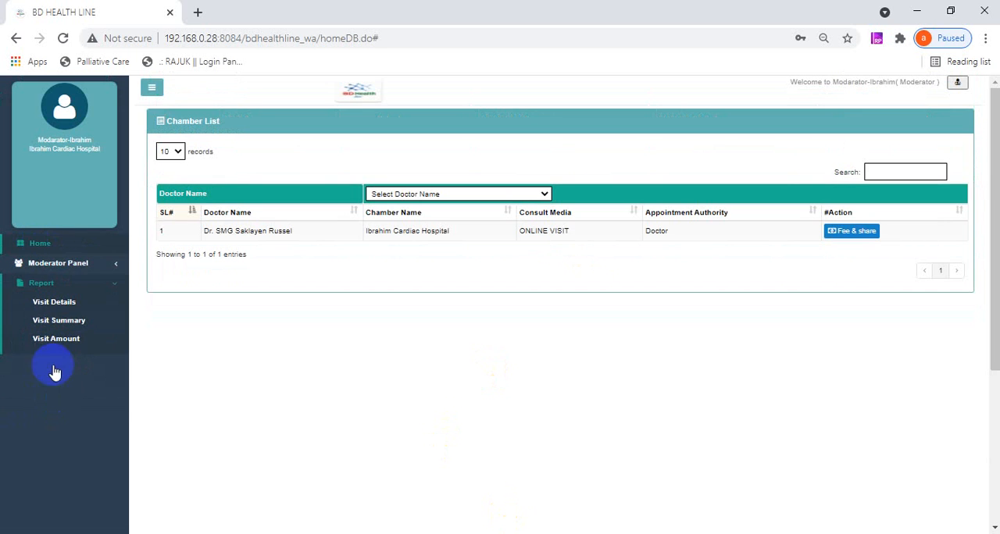
left_click(59, 309)
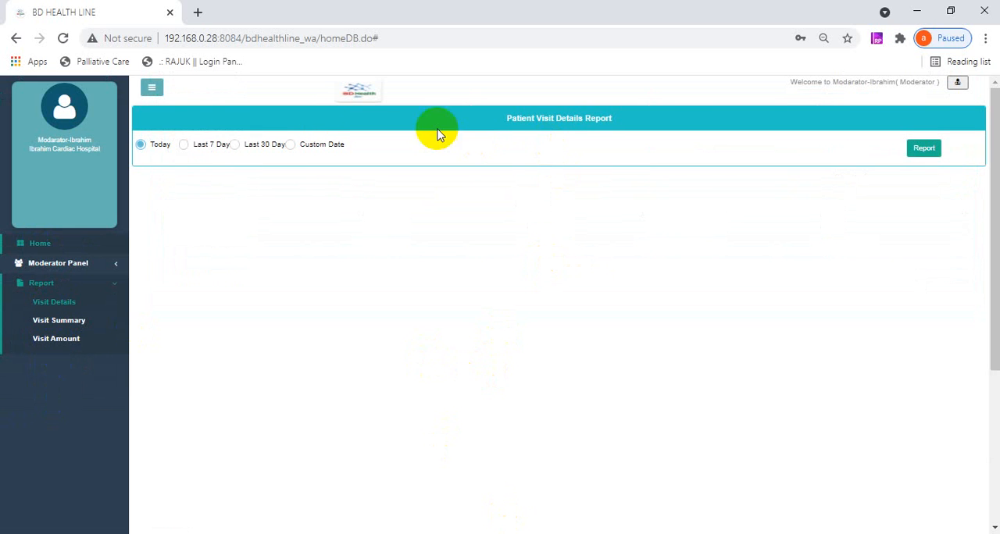
left_click(184, 146)
left_click(924, 148)
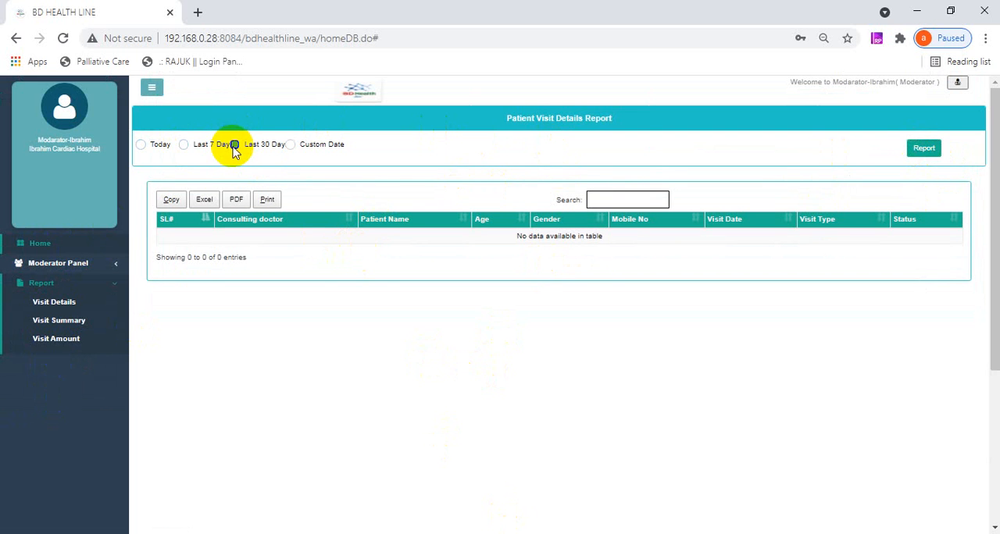
left_click(235, 145)
left_click(924, 148)
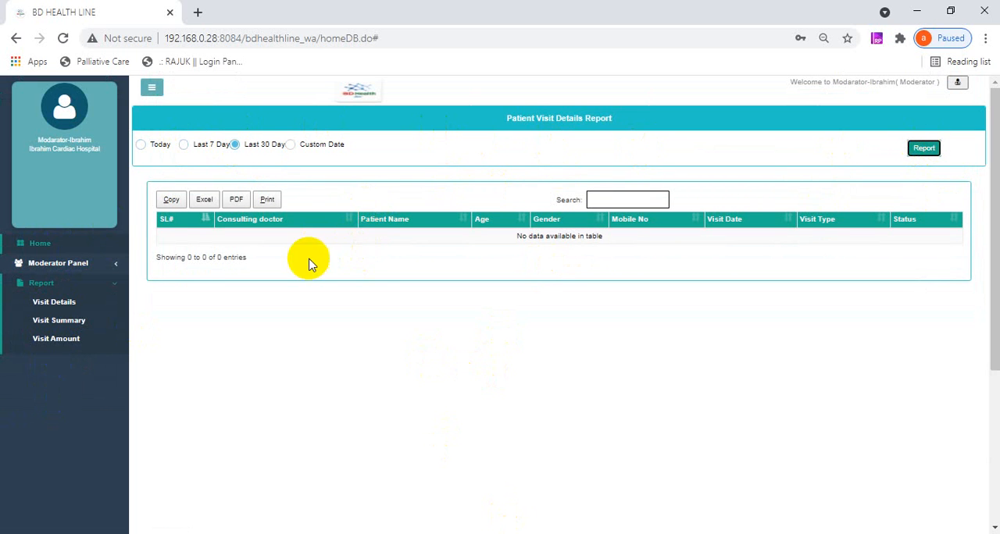
left_click(141, 146)
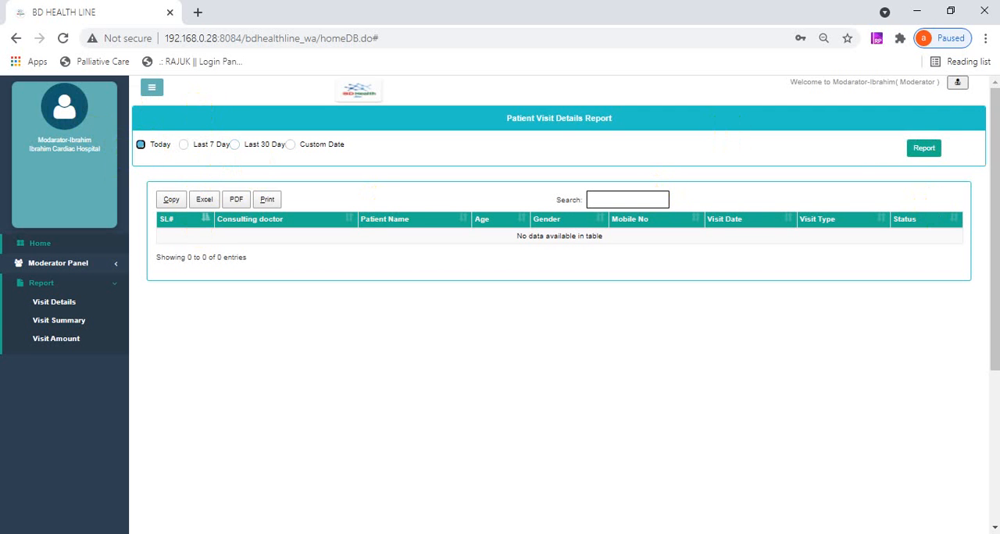
left_click(922, 150)
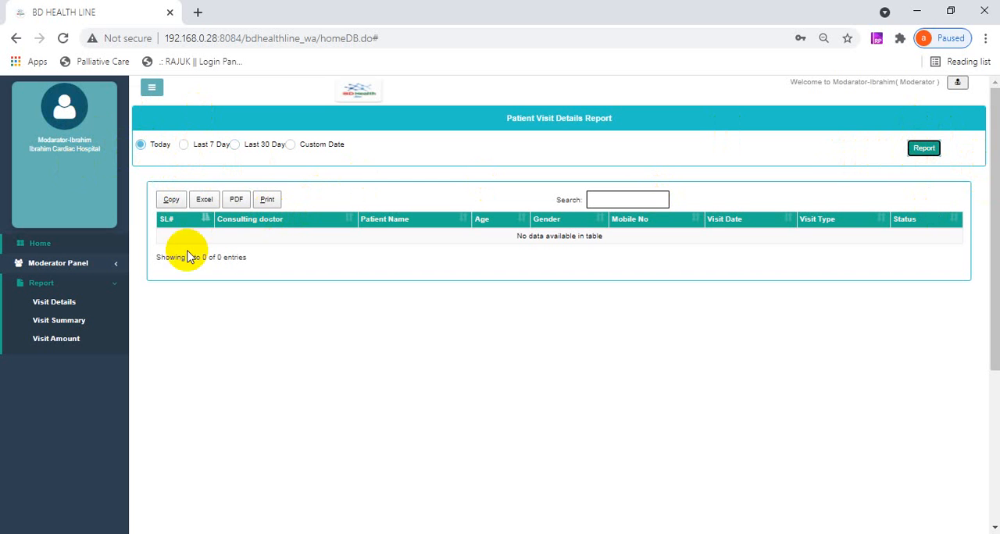
- View the Visit Summary and Visit Amount report pages, and return to the Home page
left_click(59, 322)
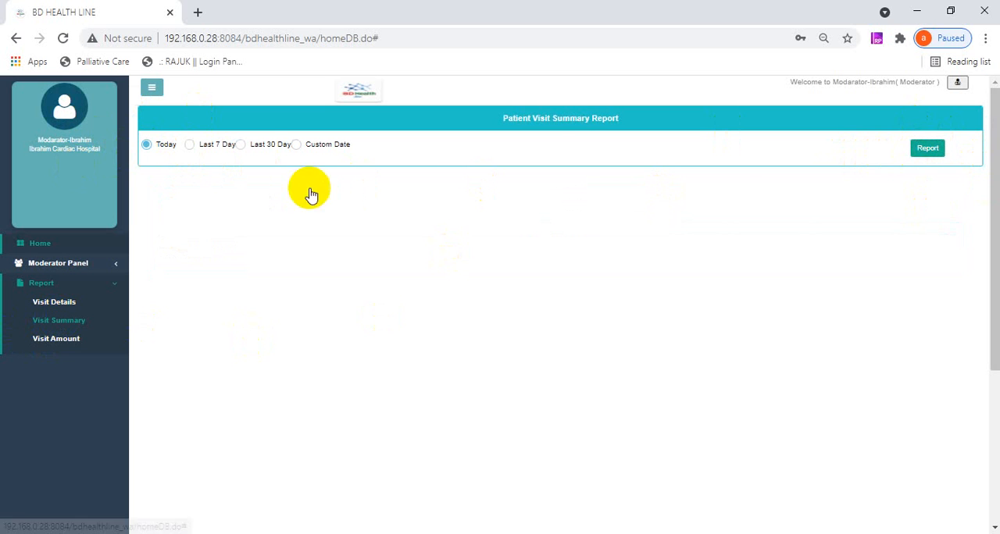
left_click(30, 340)
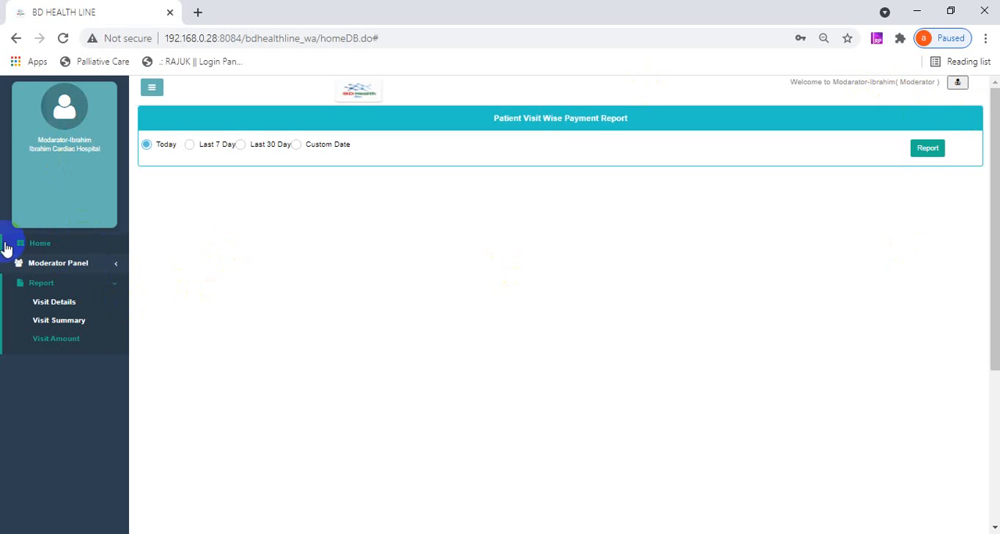
left_click(39, 249)
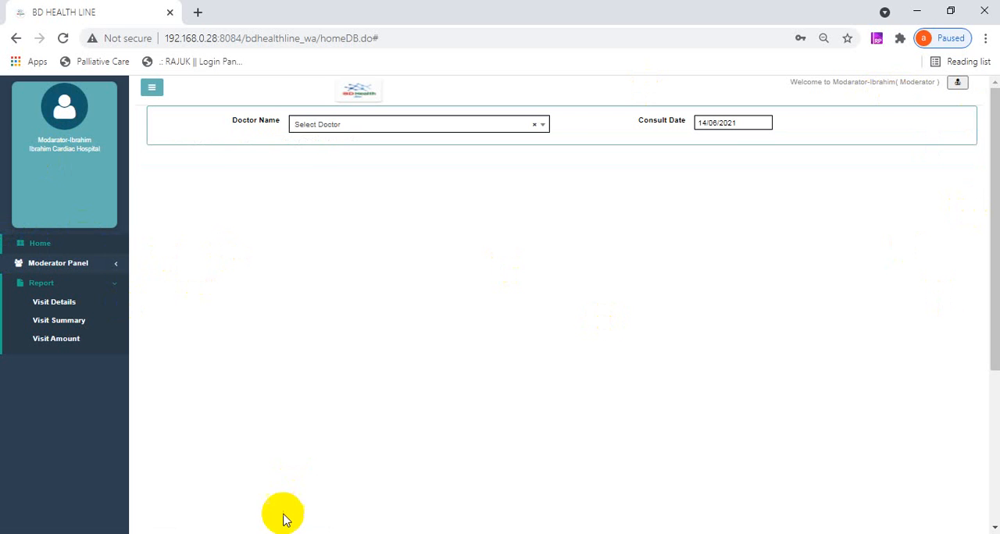